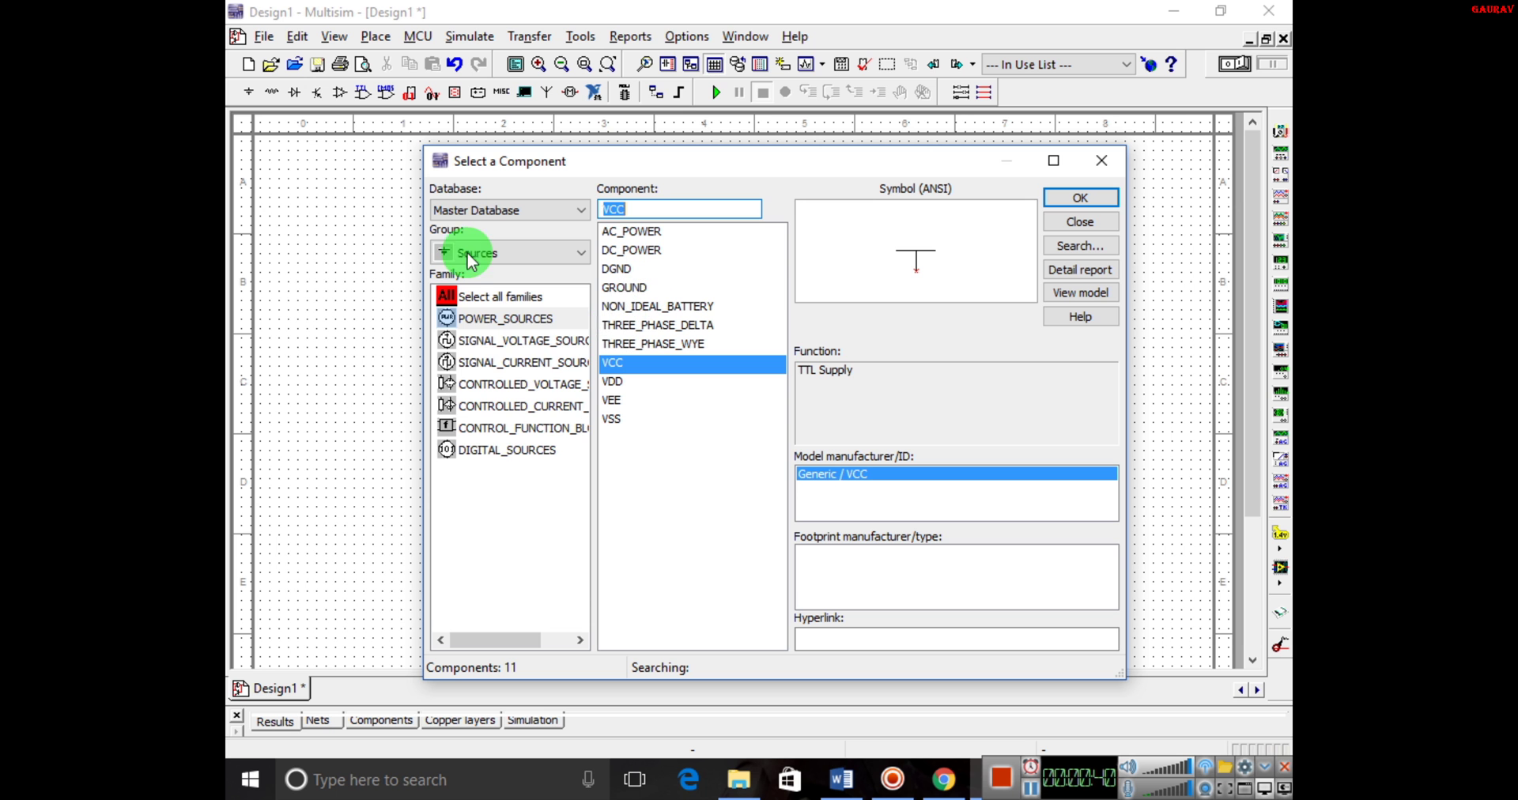
- Place a BC107BP transistor from the Transistors group on the schematic
{"action": "left_click", "coordinate": [458, 252]}
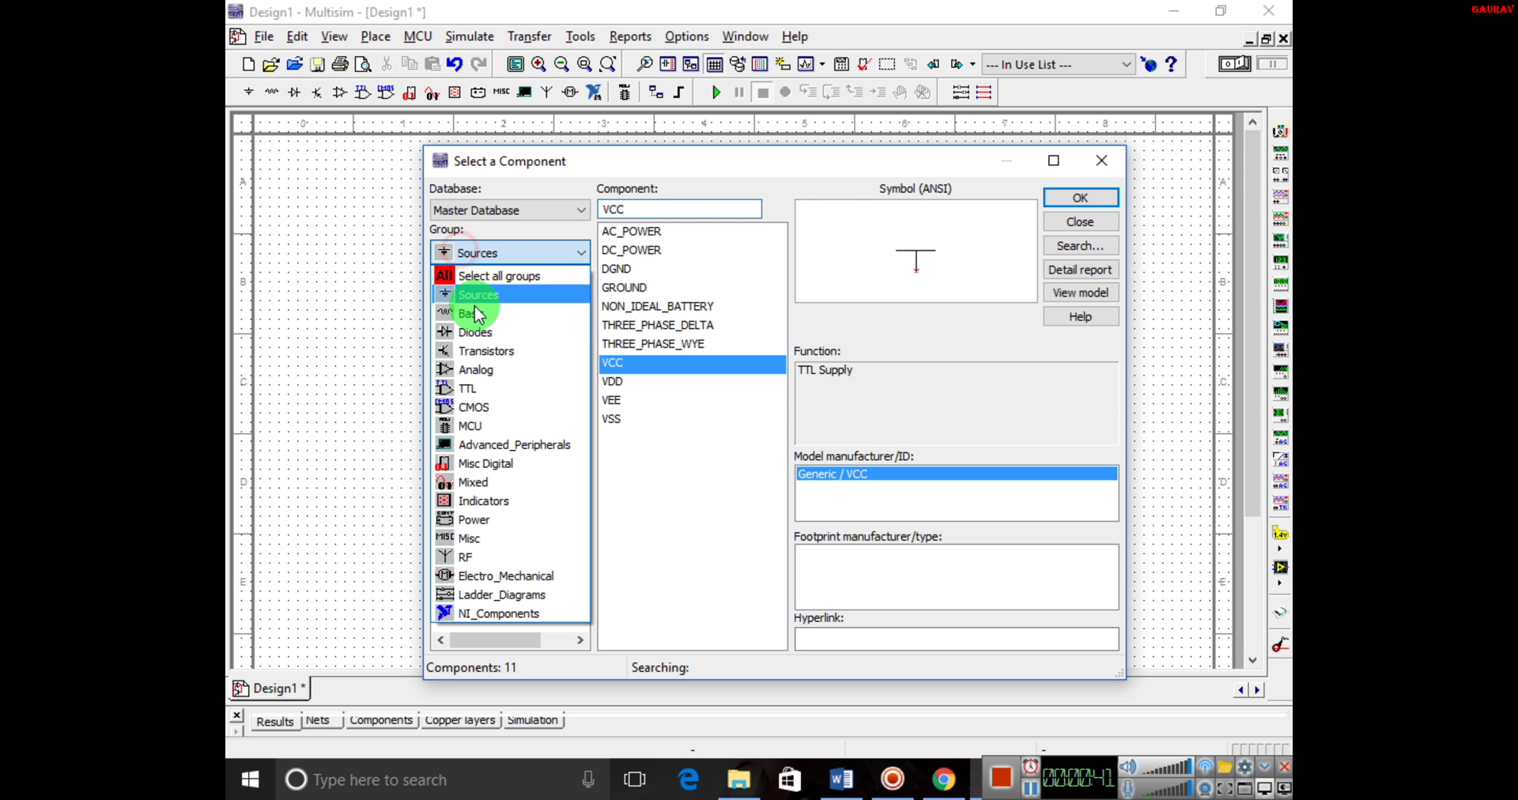
{"action": "left_click", "coordinate": [482, 353]}
{"action": "type", "text": "BC"}
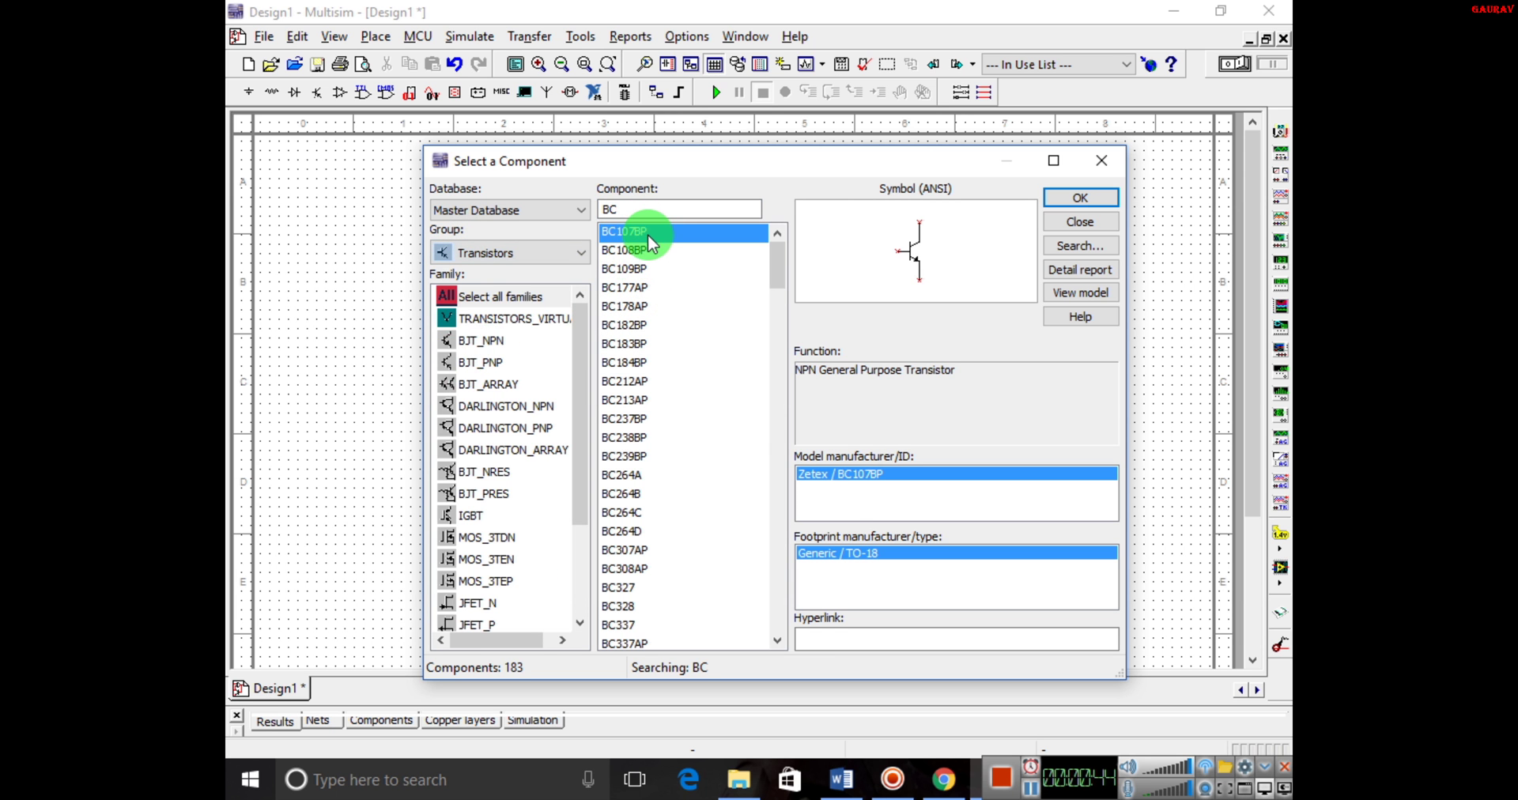
{"action": "left_click", "coordinate": [1089, 199]}
{"action": "left_click", "coordinate": [754, 369]}
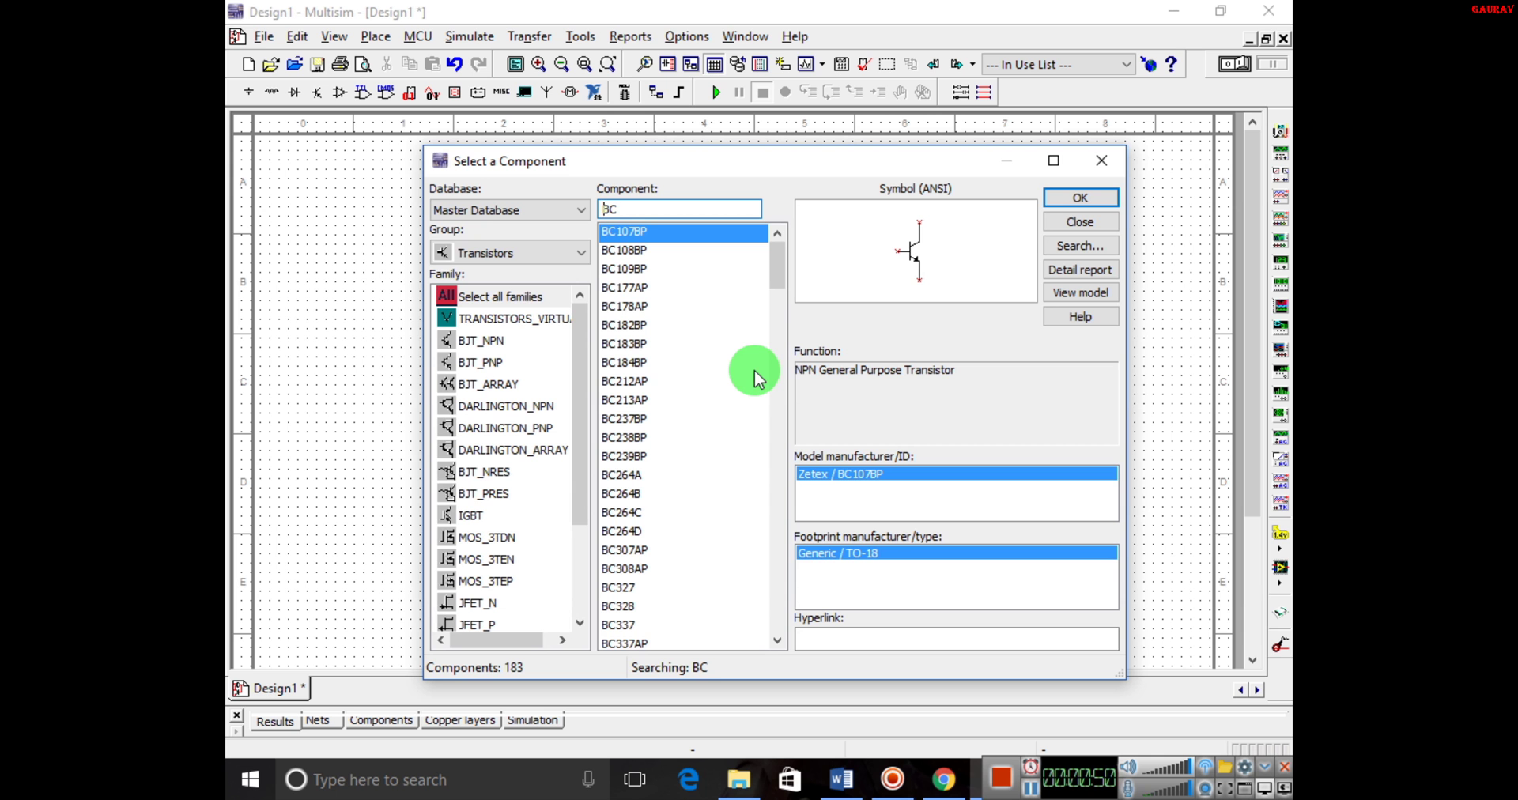
- Place a 22k resistor from the Basic group's RESISTOR family
{"action": "left_click", "coordinate": [508, 253]}
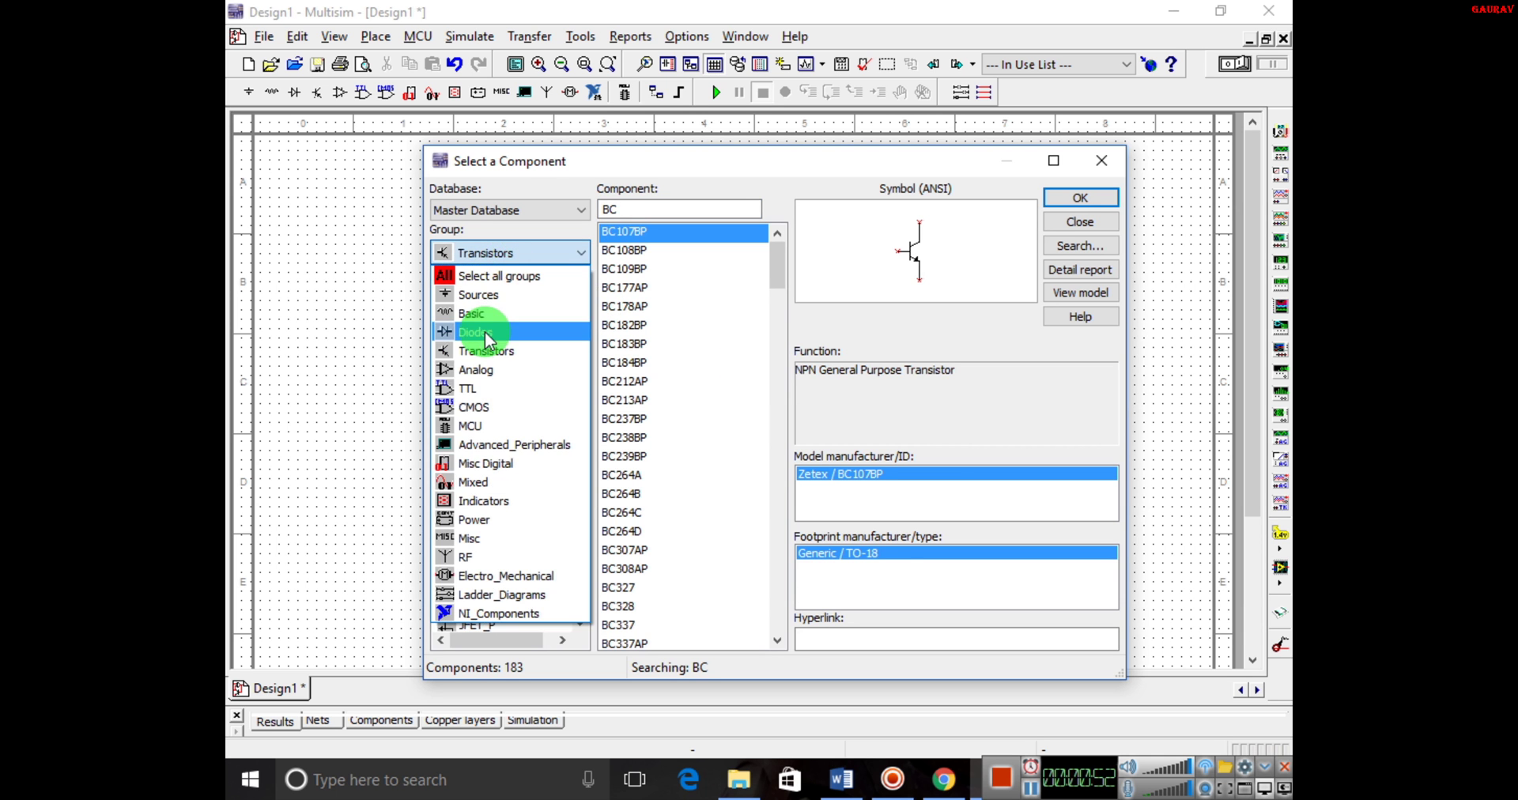
{"action": "left_click", "coordinate": [478, 314]}
{"action": "left_click", "coordinate": [490, 580]}
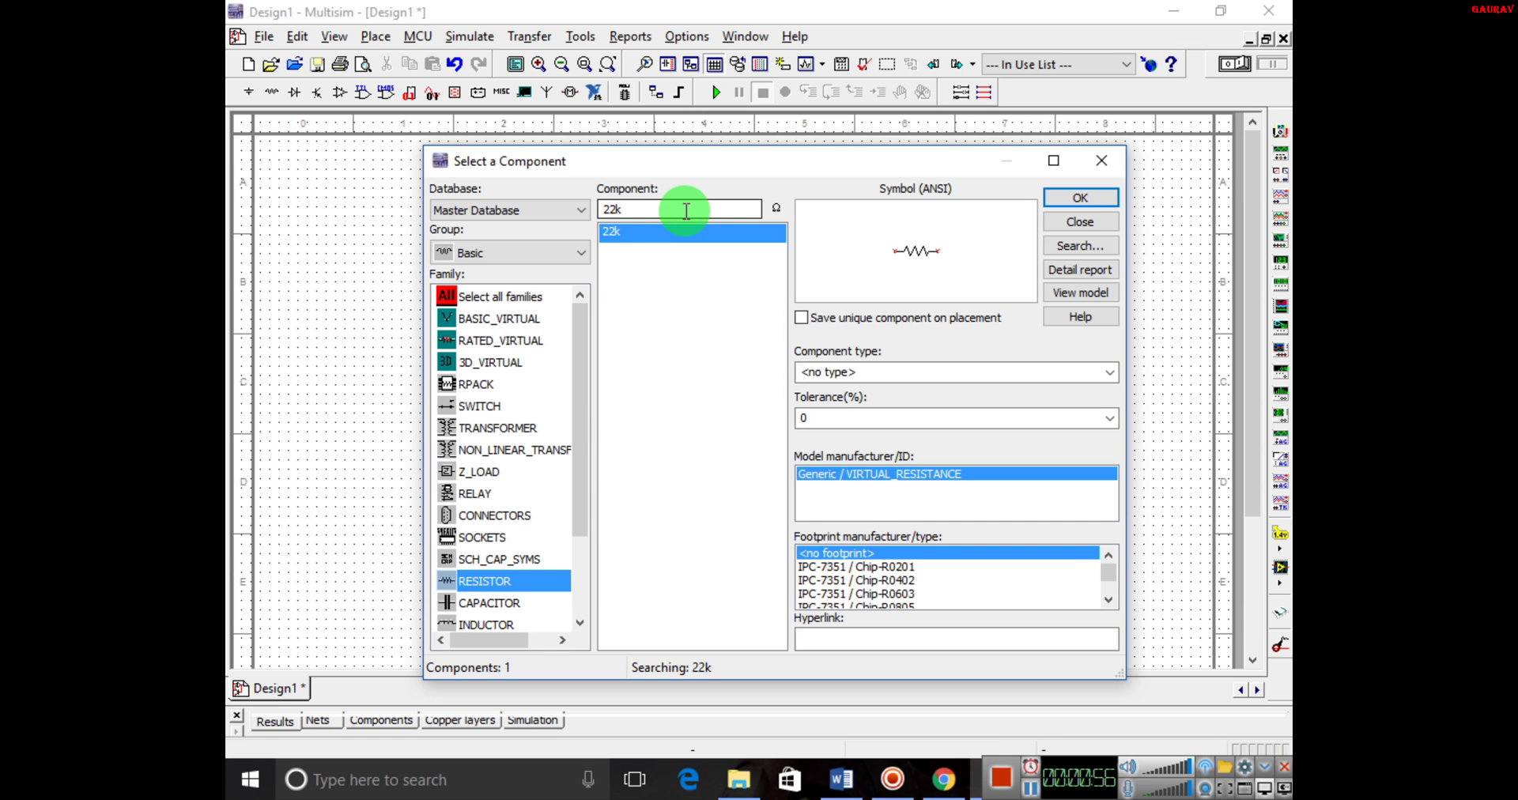
{"action": "left_click", "coordinate": [1099, 198]}
{"action": "left_click", "coordinate": [640, 291]}
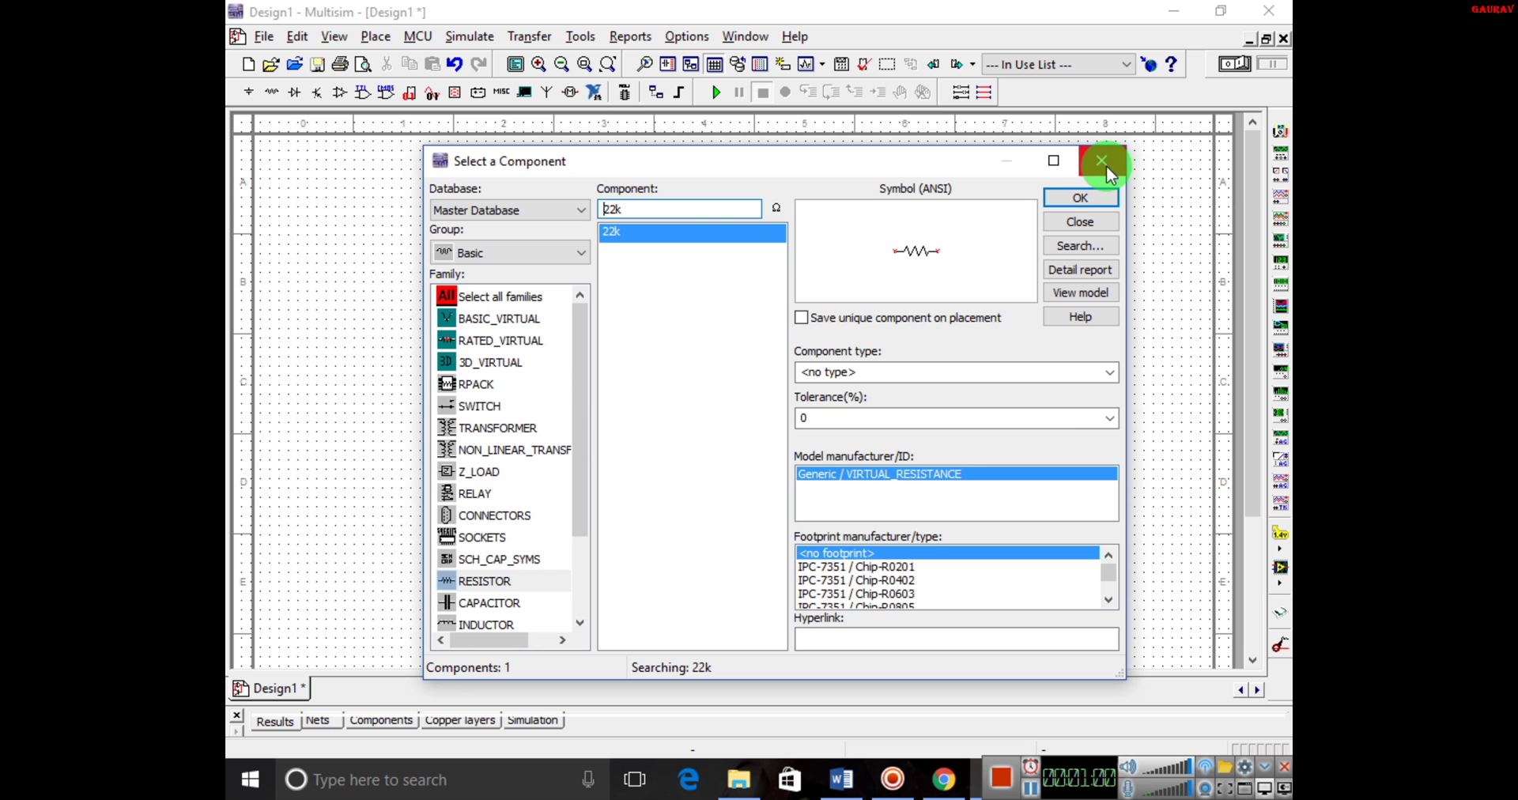
- Place a ground from the Sources group below the circuit and close the library
{"action": "left_click", "coordinate": [503, 252]}
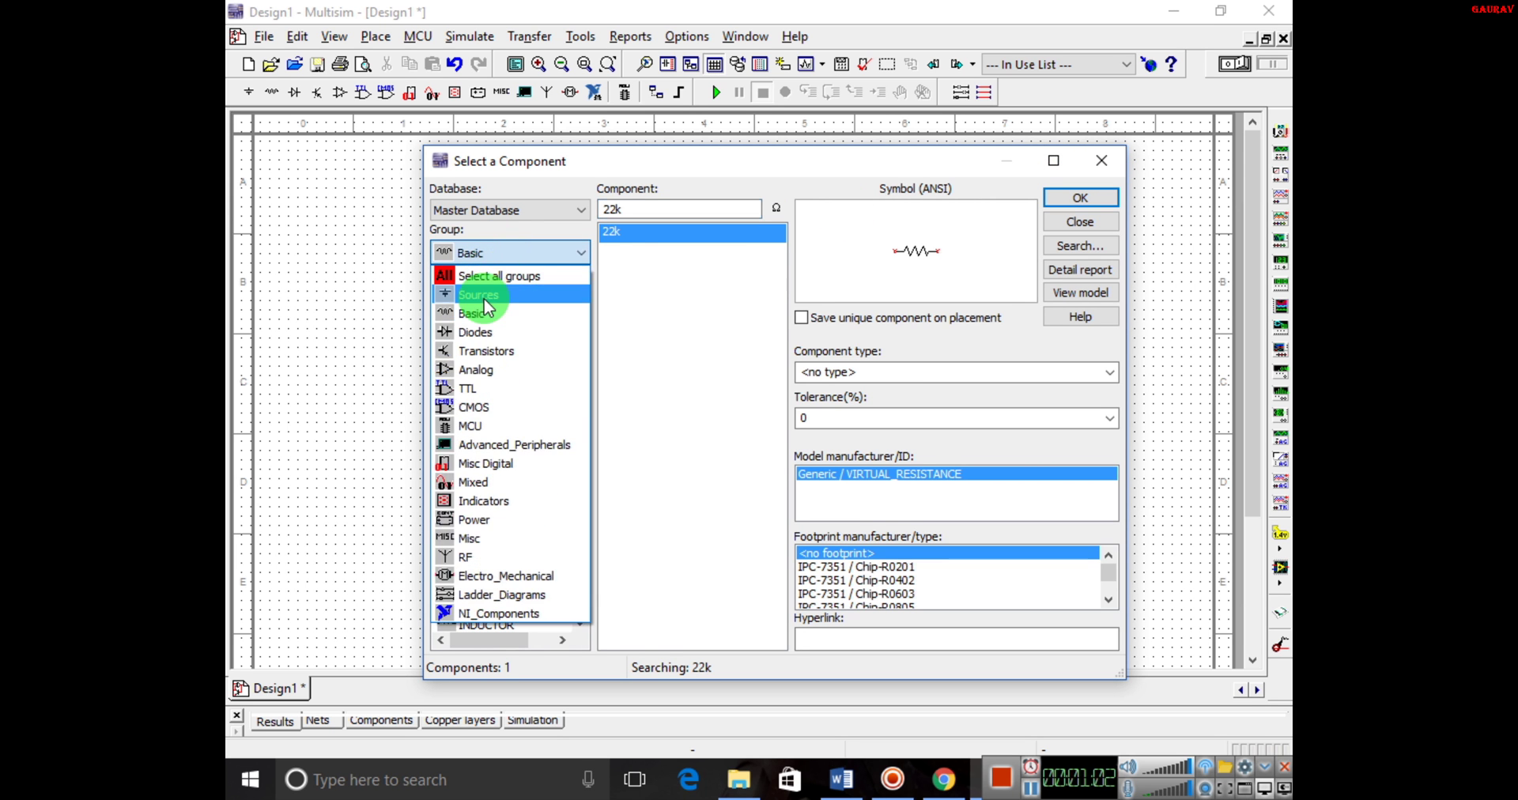
{"action": "left_click", "coordinate": [479, 295]}
{"action": "left_click", "coordinate": [682, 287]}
{"action": "left_click", "coordinate": [1077, 197]}
{"action": "left_click", "coordinate": [702, 460]}
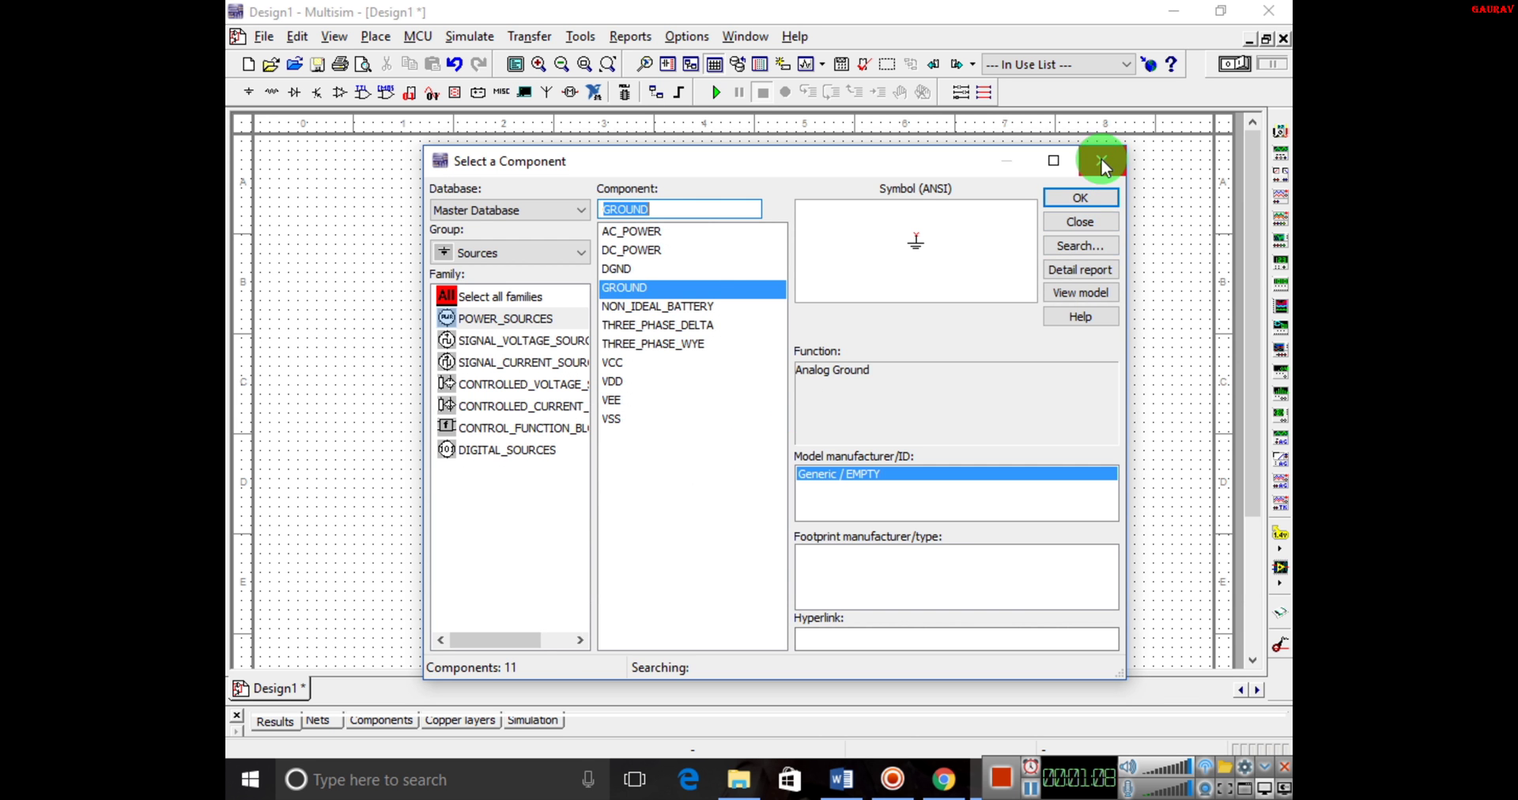
{"action": "left_click", "coordinate": [1102, 163]}
{"action": "left_click", "coordinate": [793, 378]}
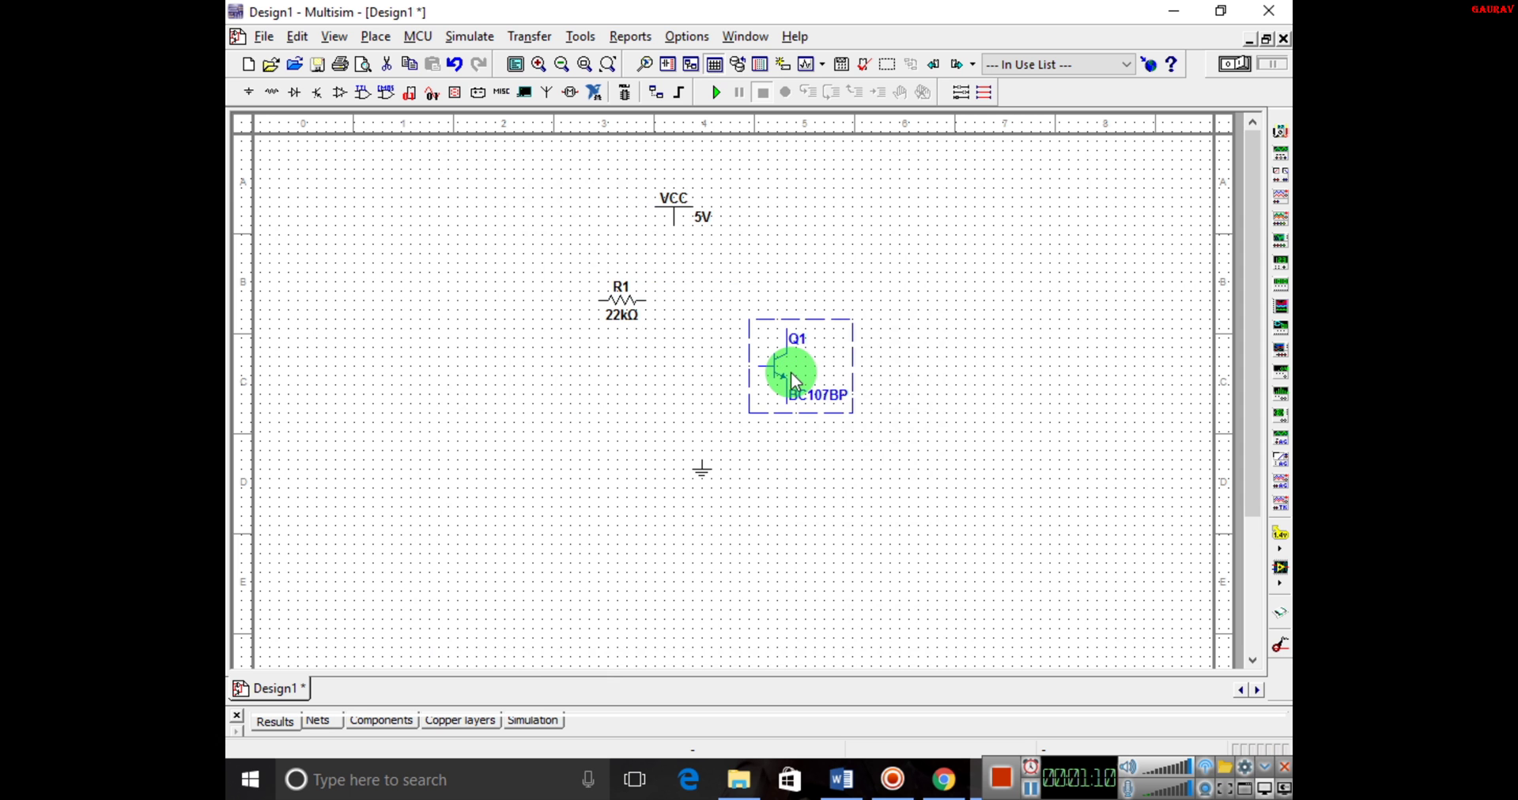
- Paste a copy of Q1 as Q2 left of R1, flipped vertically and horizontally
{"action": "left_click", "coordinate": [596, 379]}
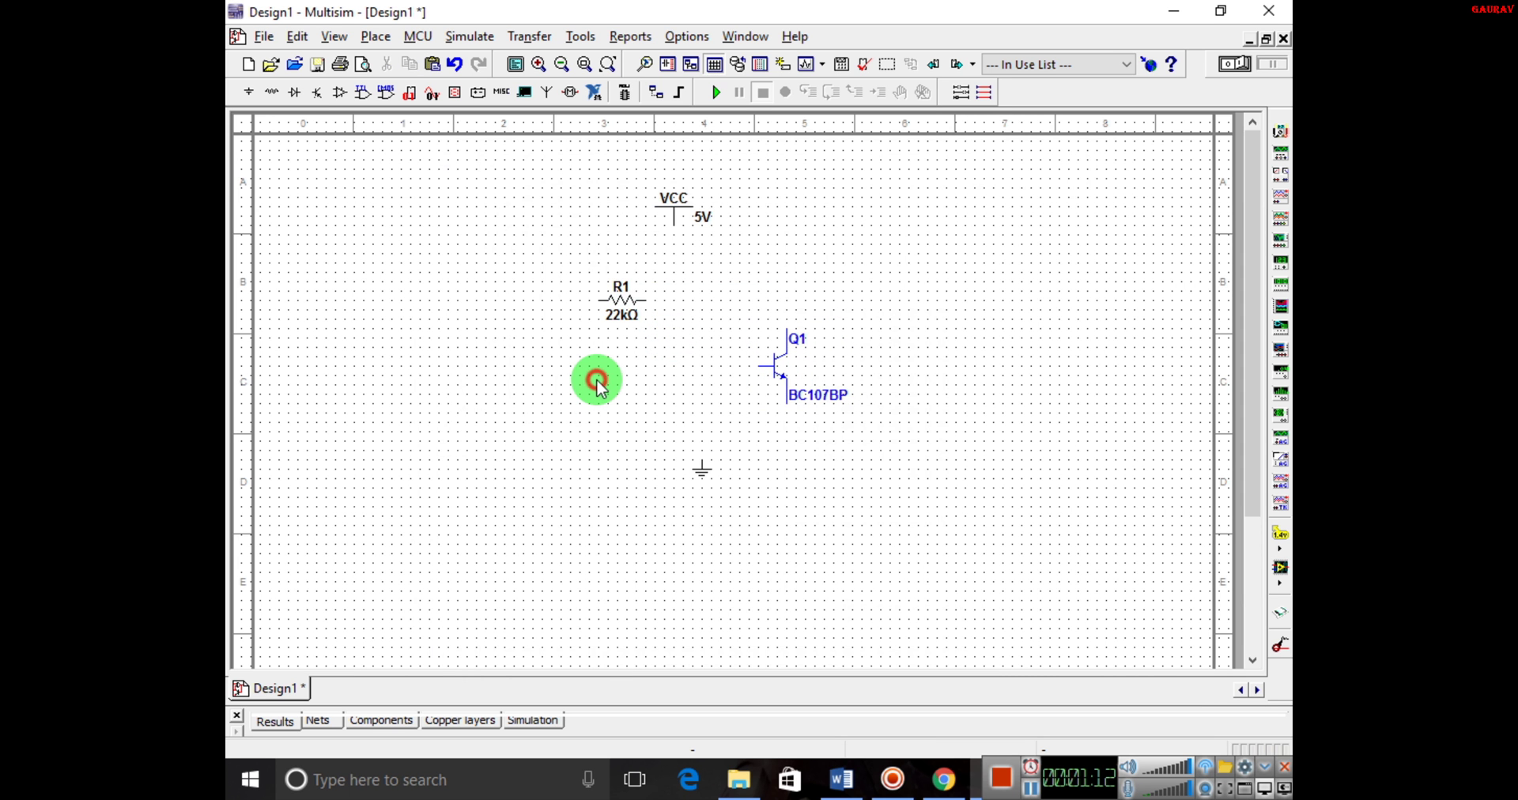
{"action": "key", "text": "ctrl+v"}
{"action": "left_click", "coordinate": [576, 383]}
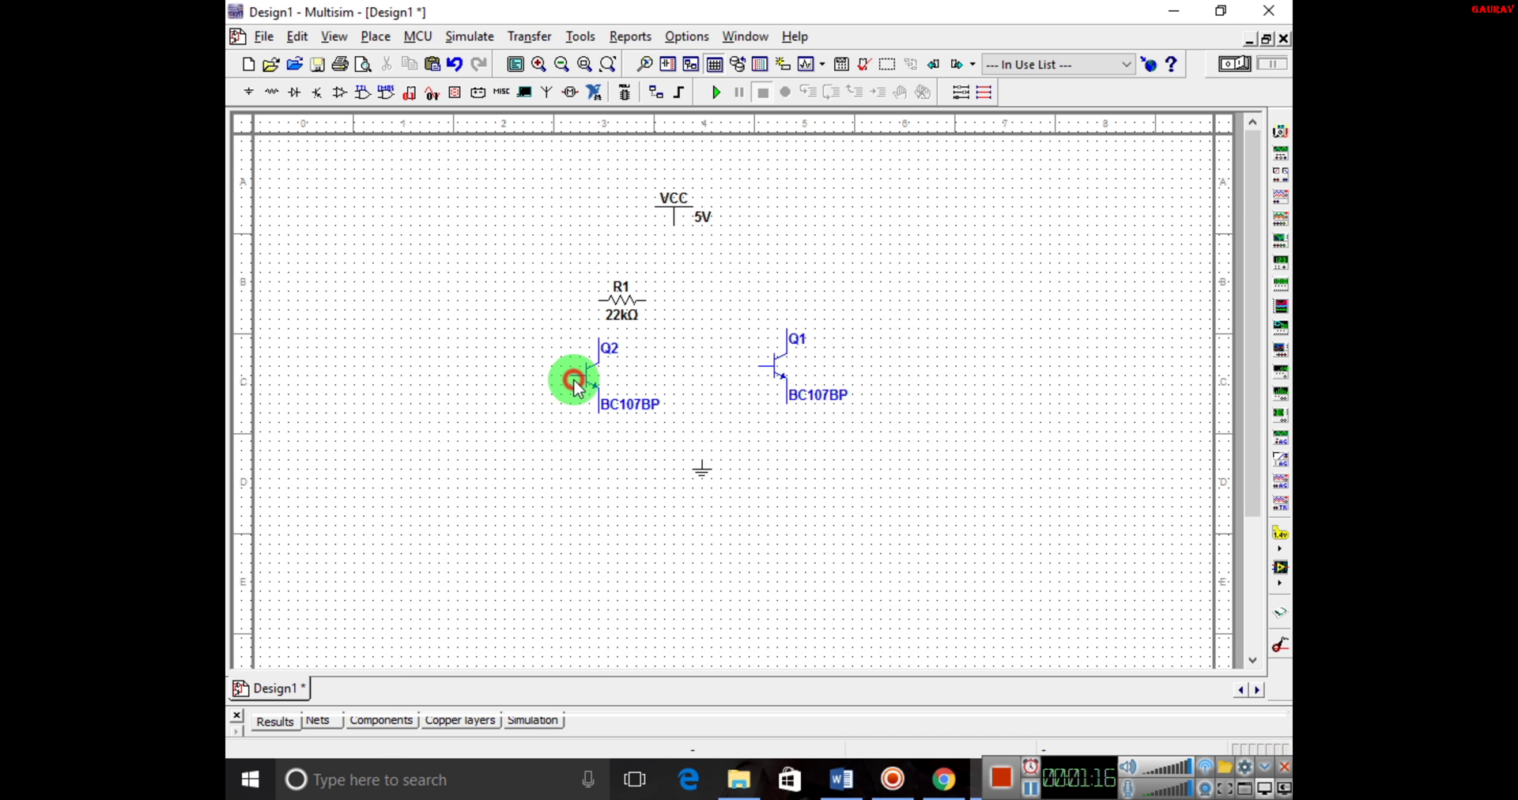
{"action": "right_click", "coordinate": [583, 378]}
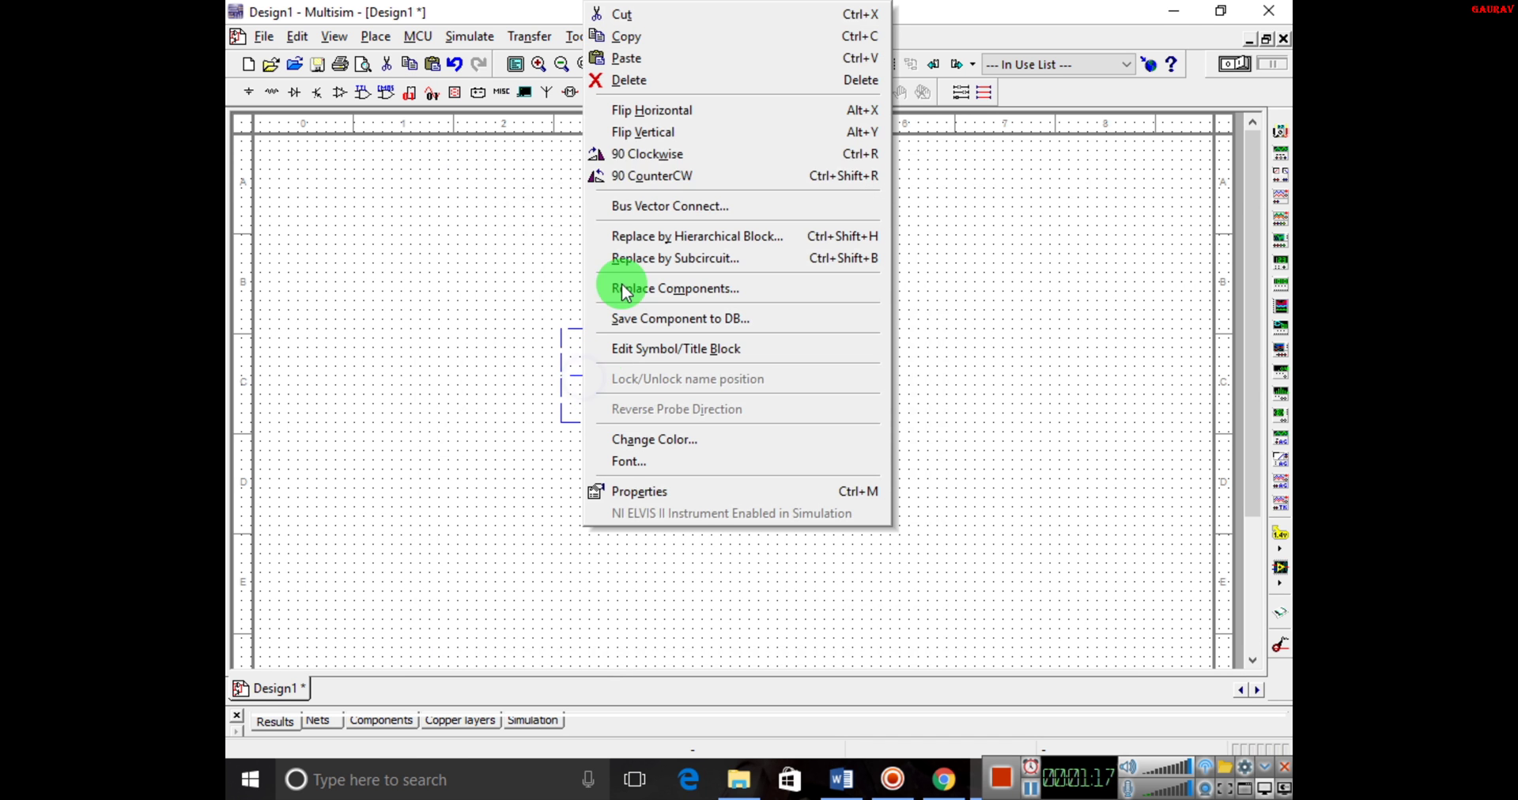
{"action": "left_click", "coordinate": [637, 132]}
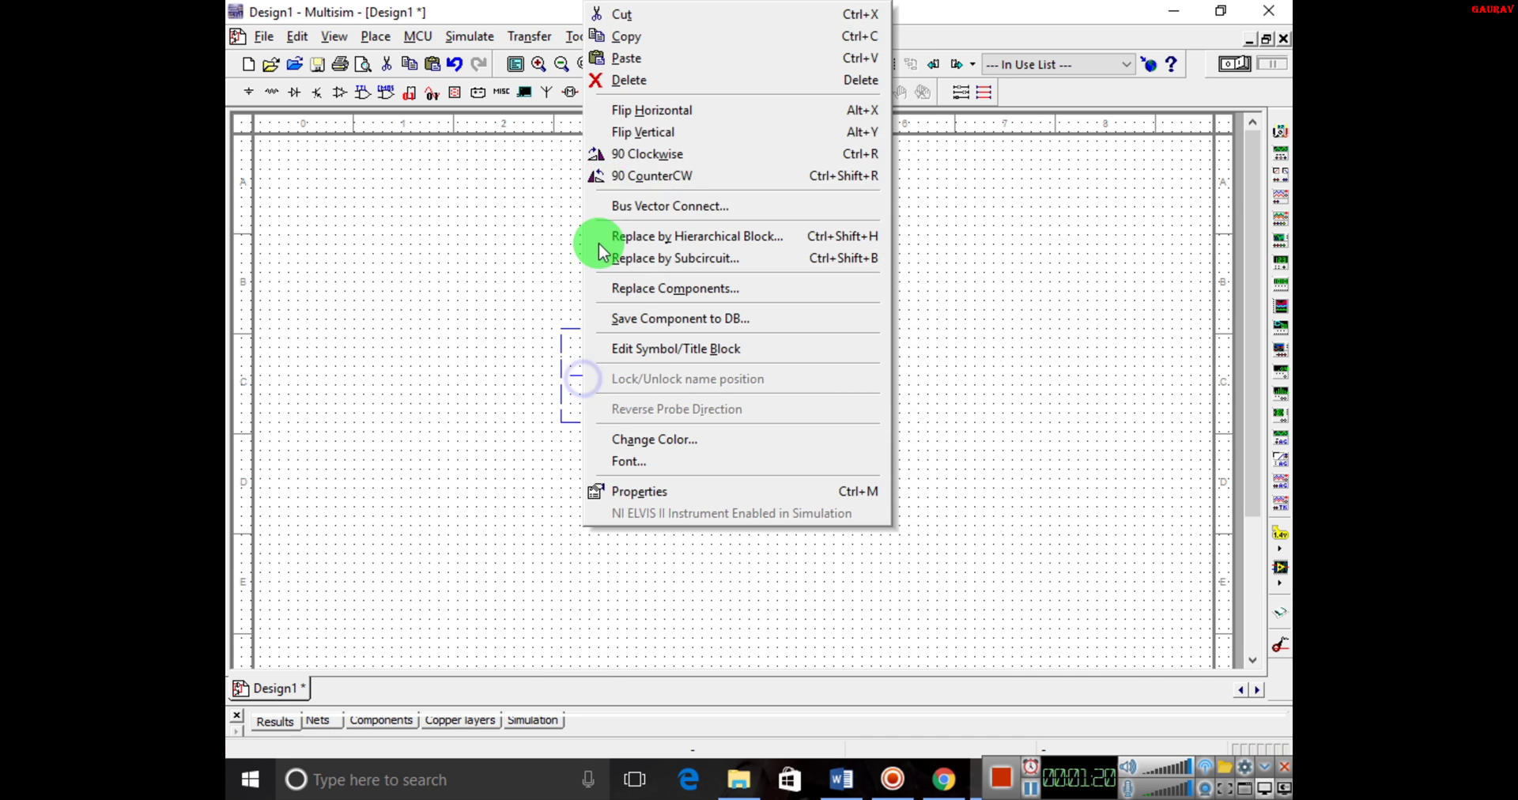
{"action": "right_click", "coordinate": [586, 376]}
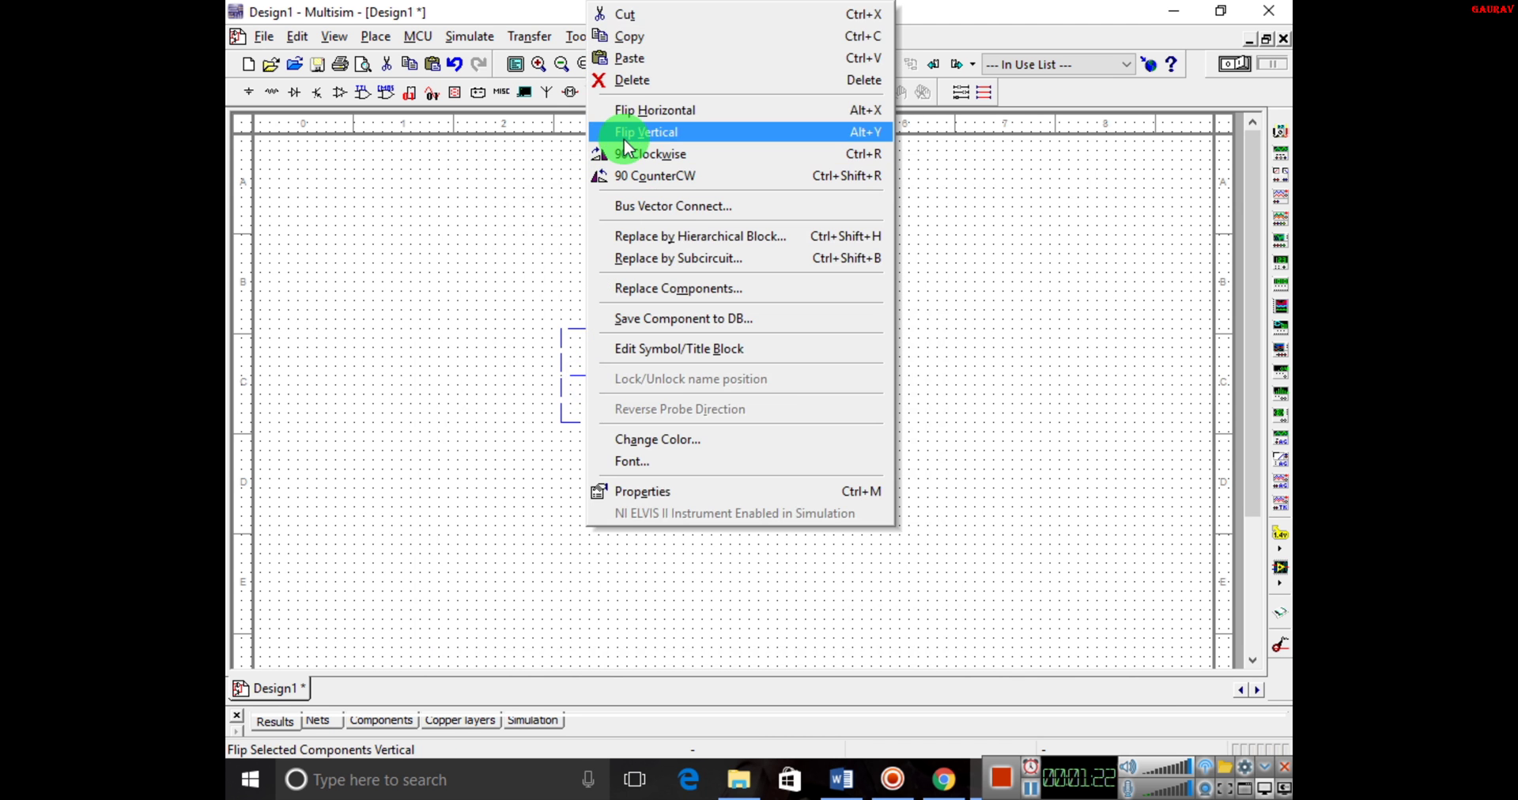
{"action": "left_click", "coordinate": [642, 112]}
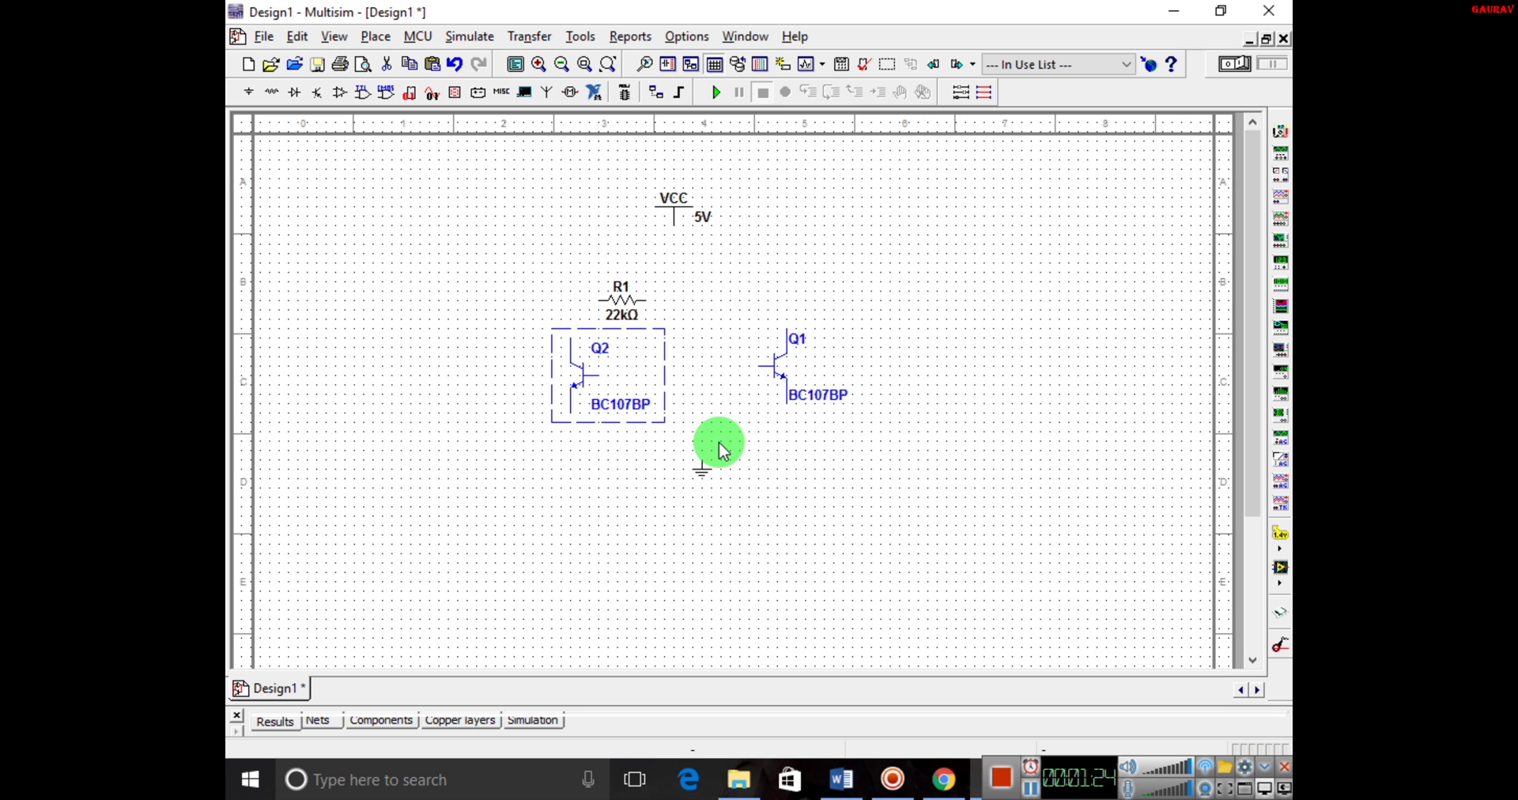
- Nudge Q1 down to align the bases and wire Q2's base to Q1's base
{"action": "left_click", "coordinate": [686, 384]}
{"action": "left_click", "coordinate": [599, 375]}
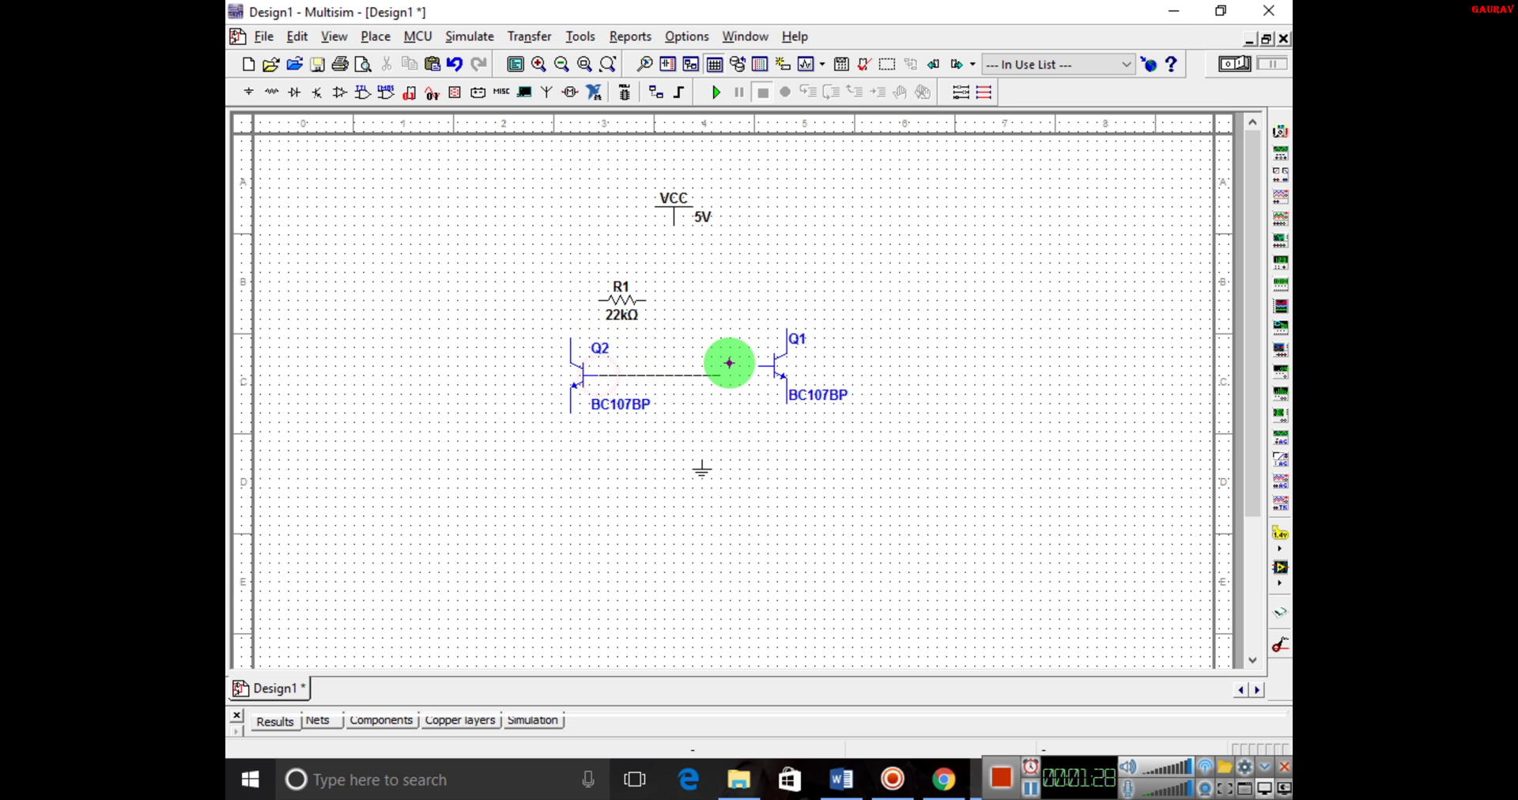
{"action": "key", "text": "Escape"}
{"action": "left_click", "coordinate": [774, 362]}
{"action": "left_click_drag", "start_coordinate": [778, 365], "coordinate": [777, 372]}
{"action": "left_click", "coordinate": [600, 375]}
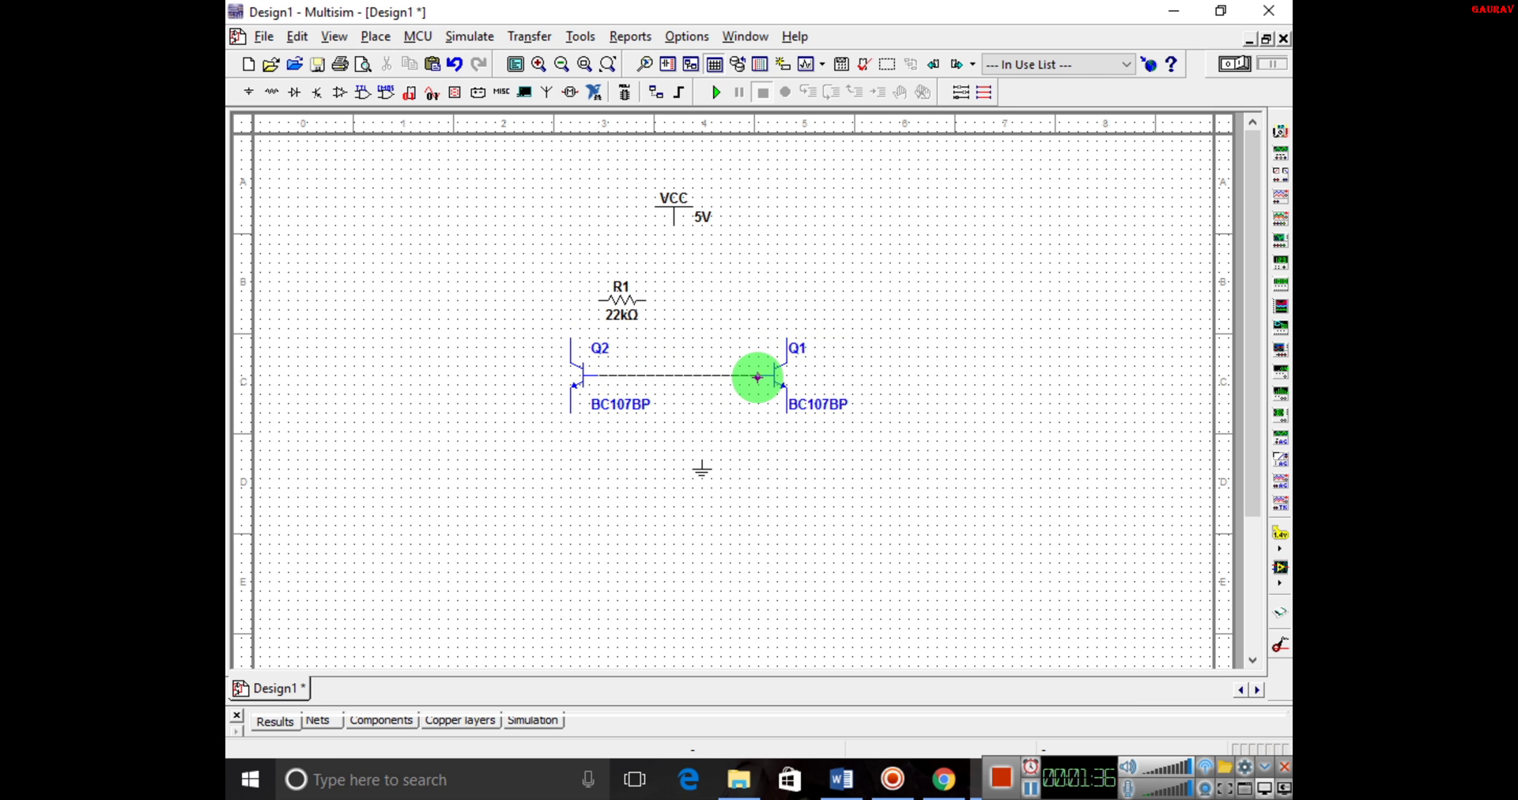
{"action": "left_click", "coordinate": [755, 377]}
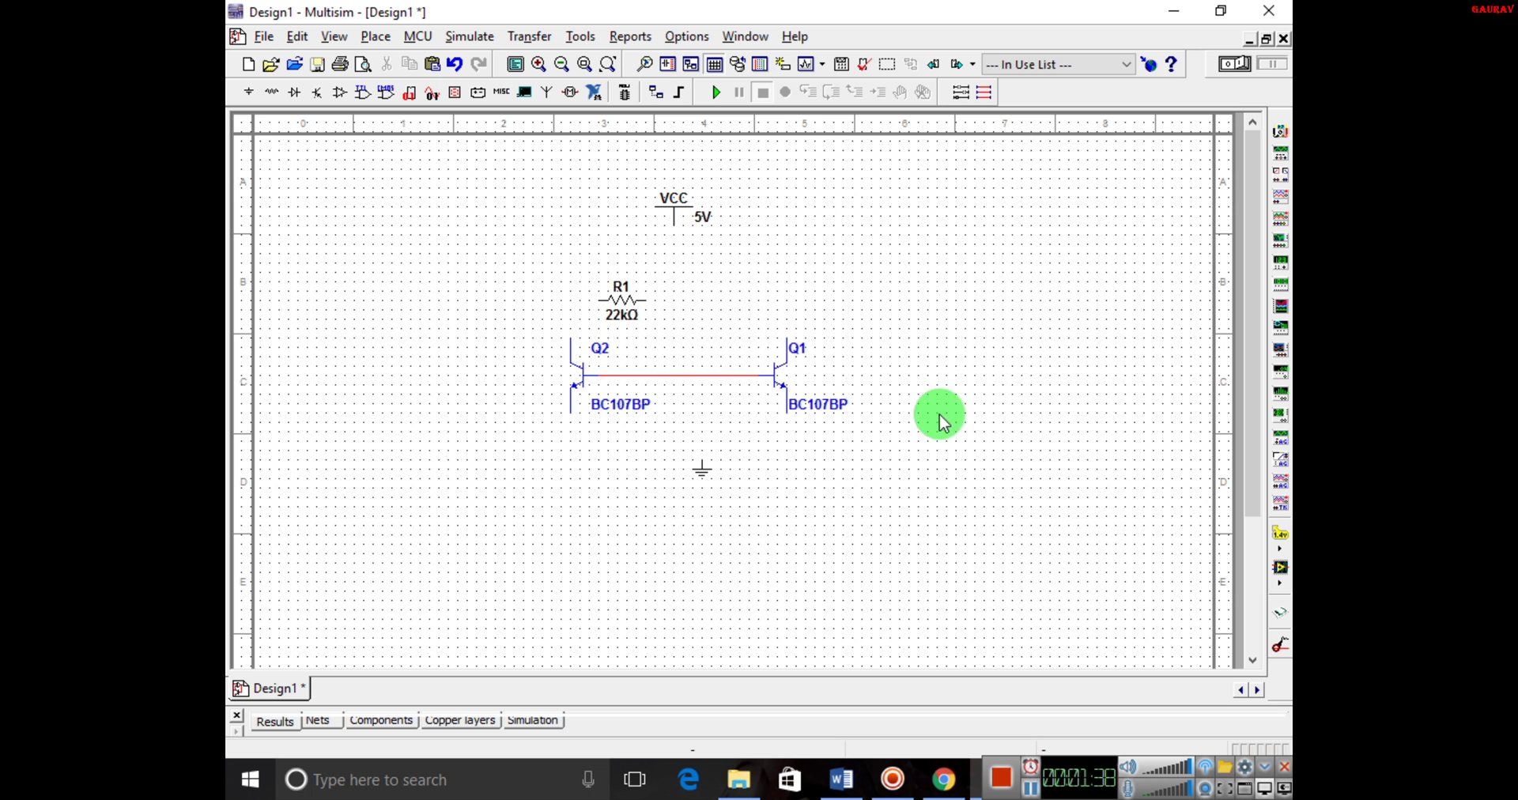
- Rotate R1 90° clockwise and move it up-left near VCC
{"action": "left_click", "coordinate": [618, 291]}
{"action": "right_click", "coordinate": [618, 291]}
{"action": "left_click", "coordinate": [674, 153]}
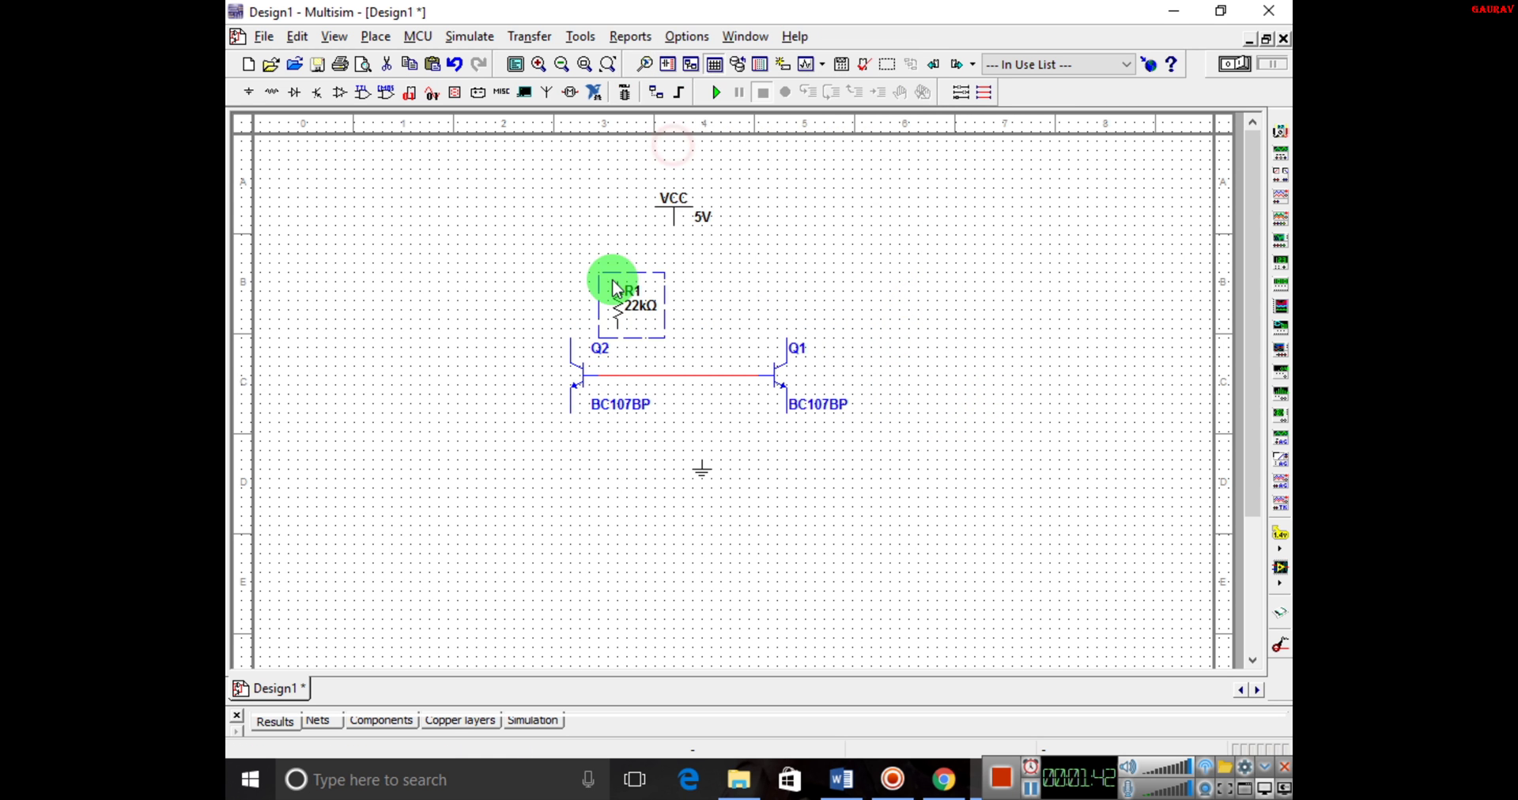
{"action": "left_click", "coordinate": [610, 294]}
{"action": "left_click_drag", "start_coordinate": [568, 253], "coordinate": [566, 252]}
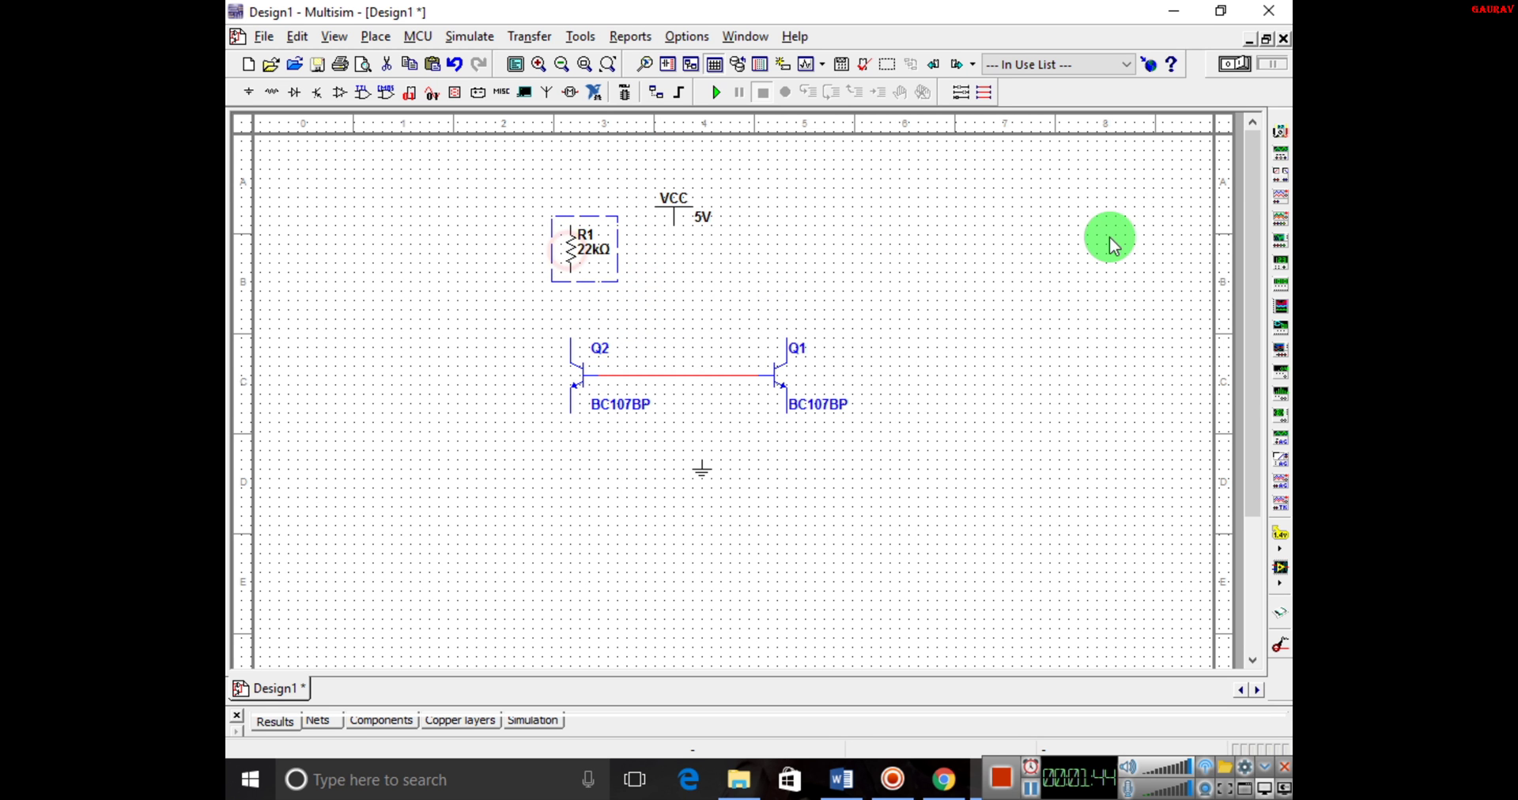
- Place multimeter XMM1 left of R1, rotated clockwise and flipped vertically
{"action": "left_click", "coordinate": [1280, 136]}
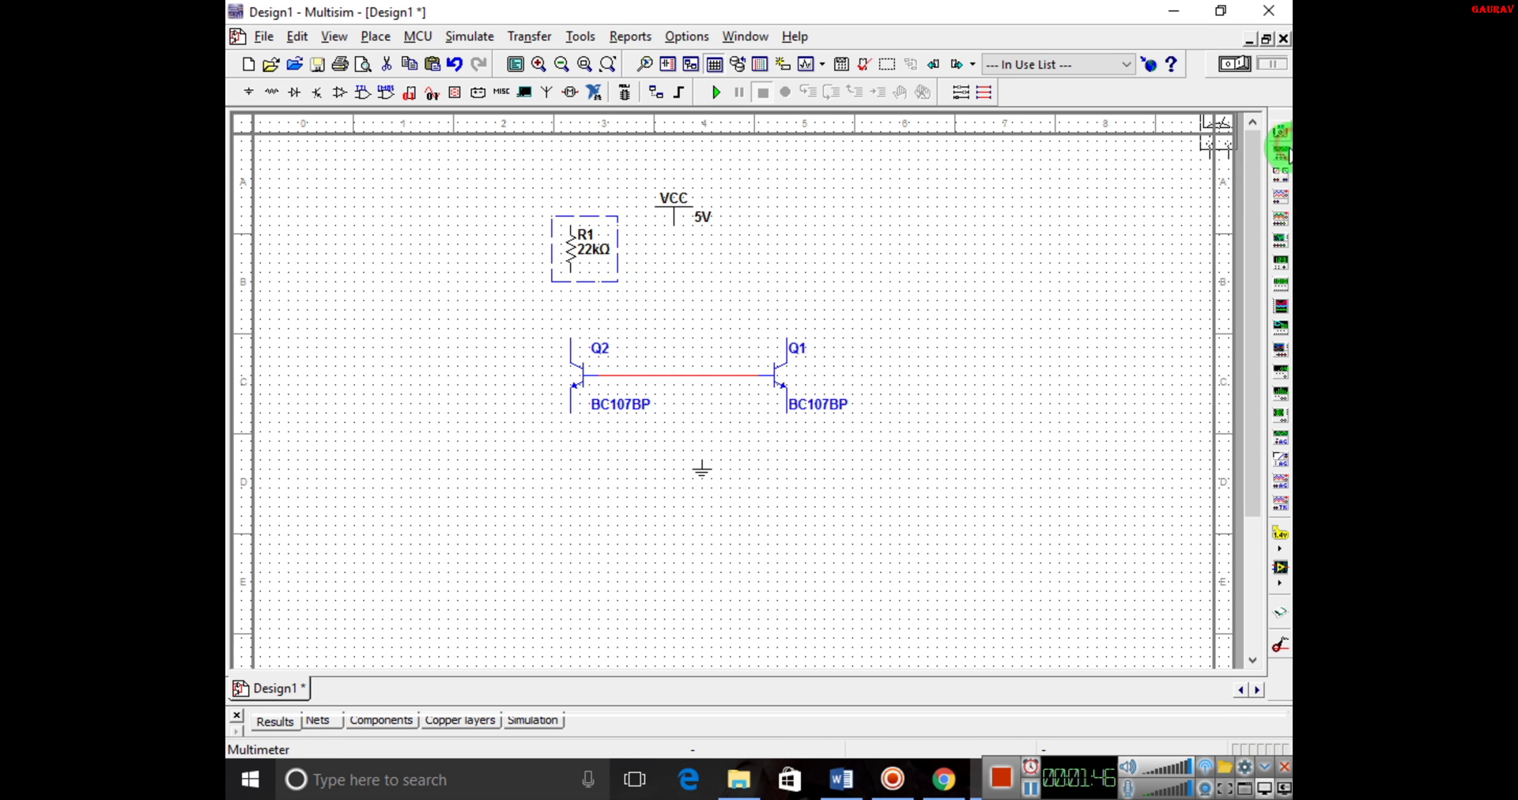
{"action": "left_click", "coordinate": [497, 301]}
{"action": "right_click", "coordinate": [500, 306]}
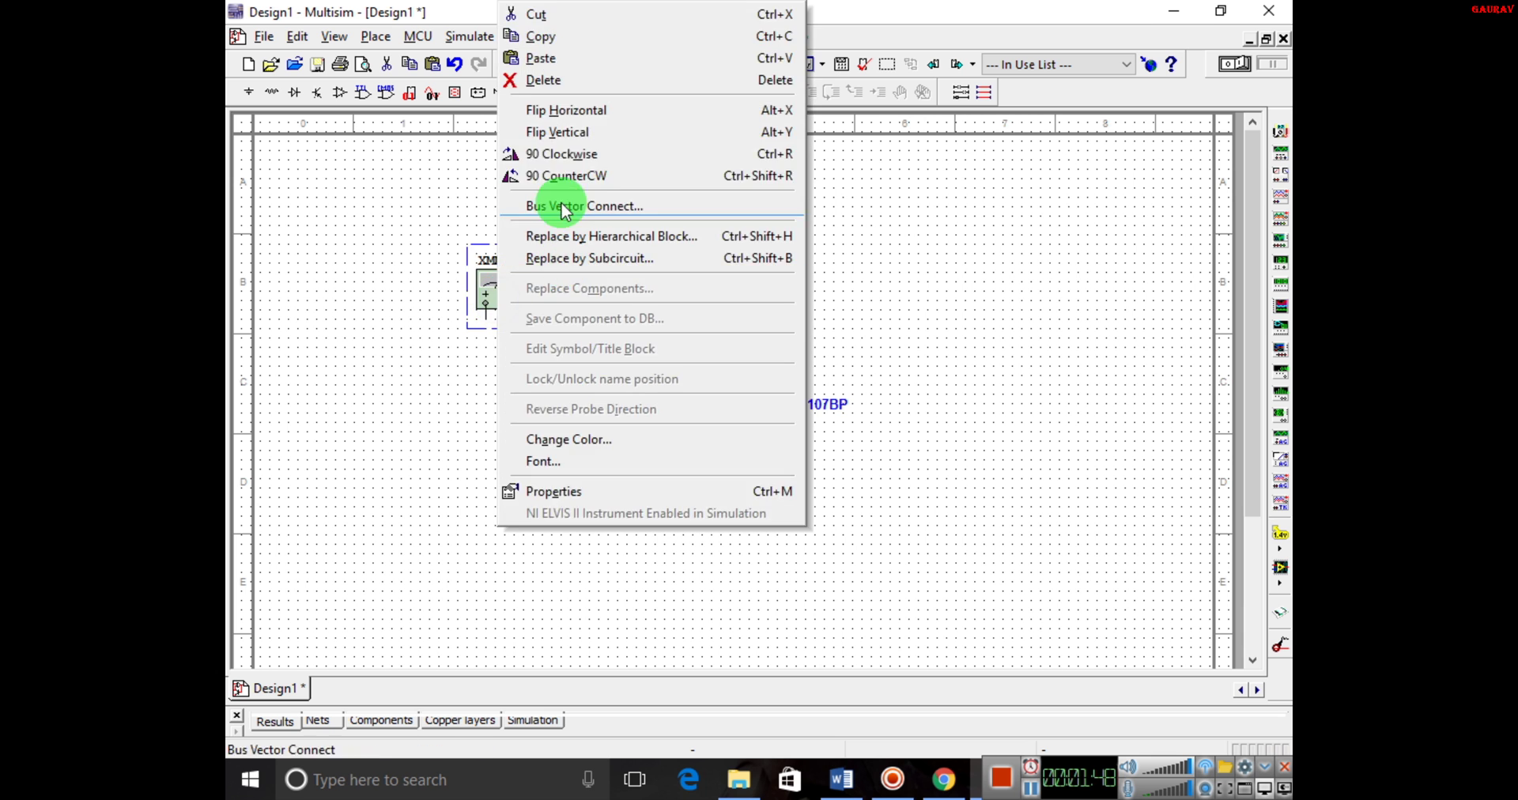
{"action": "left_click", "coordinate": [553, 152]}
{"action": "right_click", "coordinate": [502, 296]}
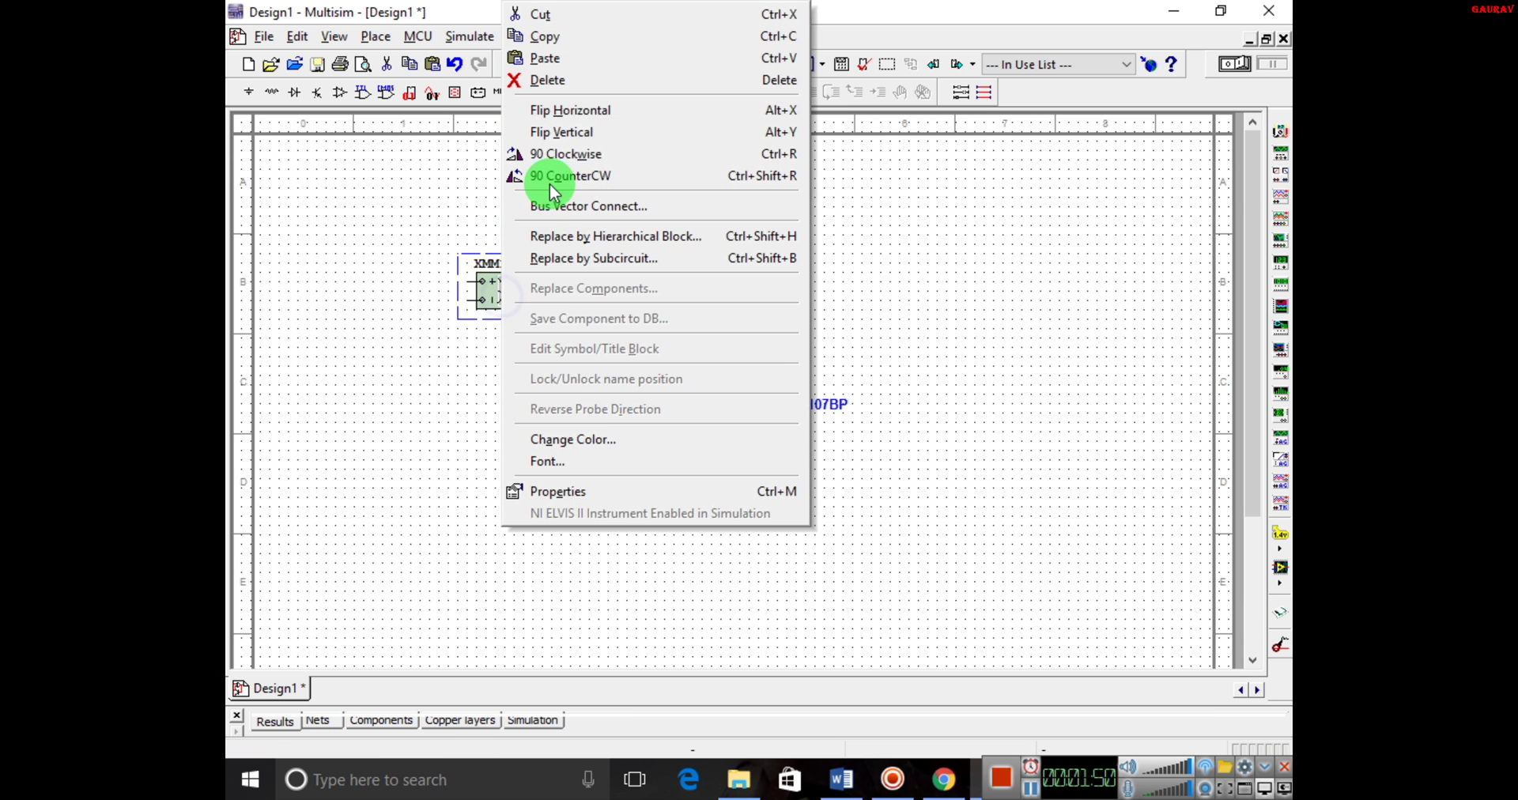
{"action": "left_click", "coordinate": [558, 129]}
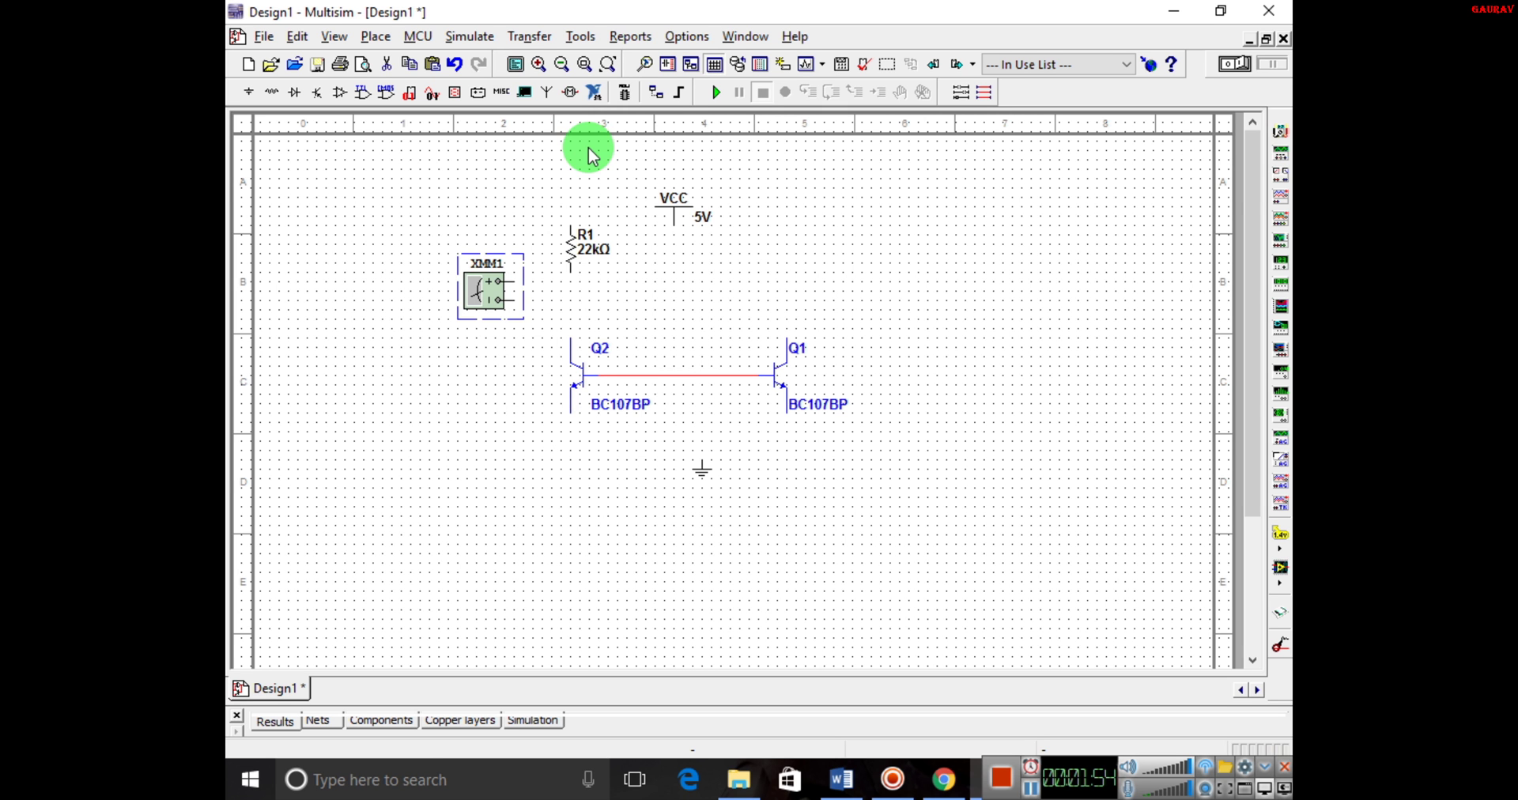
{"action": "left_click", "coordinate": [526, 310]}
- Wire XMM1 between R1's lower lead and Q2's upper lead
{"action": "left_click", "coordinate": [514, 301]}
{"action": "left_click", "coordinate": [572, 338]}
{"action": "left_click", "coordinate": [570, 270]}
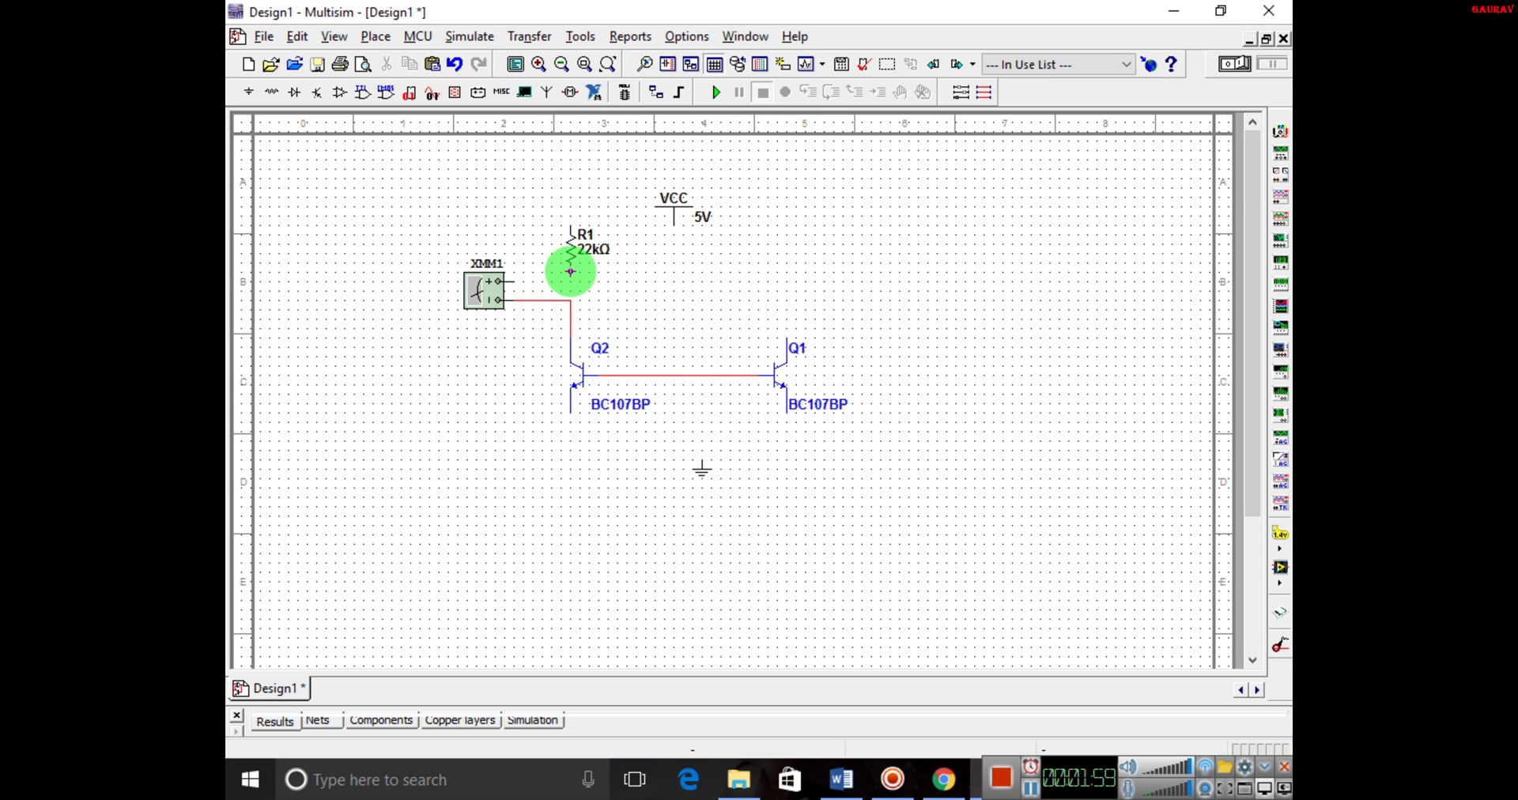
{"action": "left_click", "coordinate": [516, 282]}
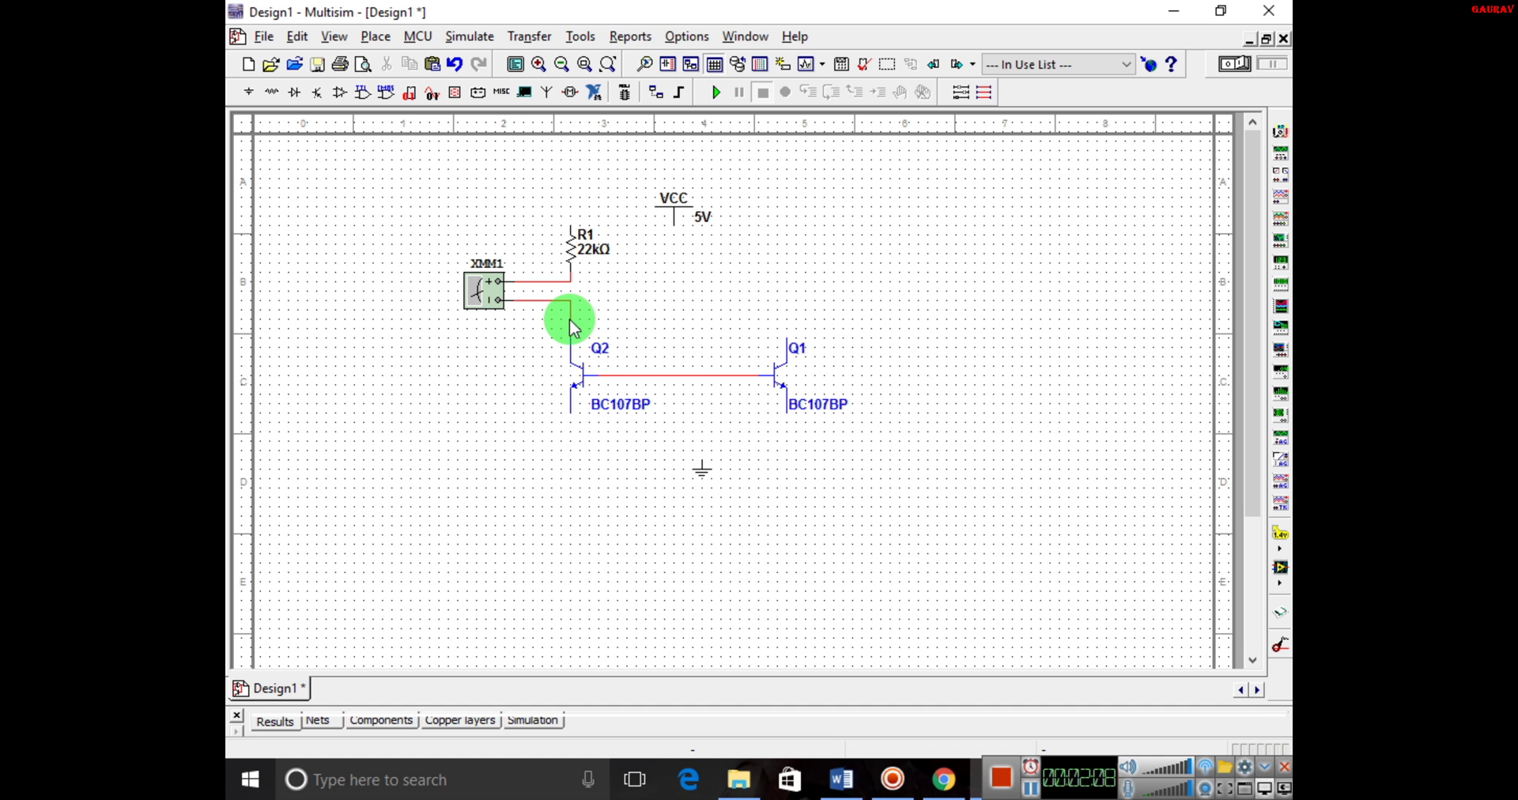
- Connect Q2's collector to the shared base wire
{"action": "left_click", "coordinate": [597, 373]}
{"action": "left_click", "coordinate": [569, 319]}
{"action": "left_click", "coordinate": [639, 376]}
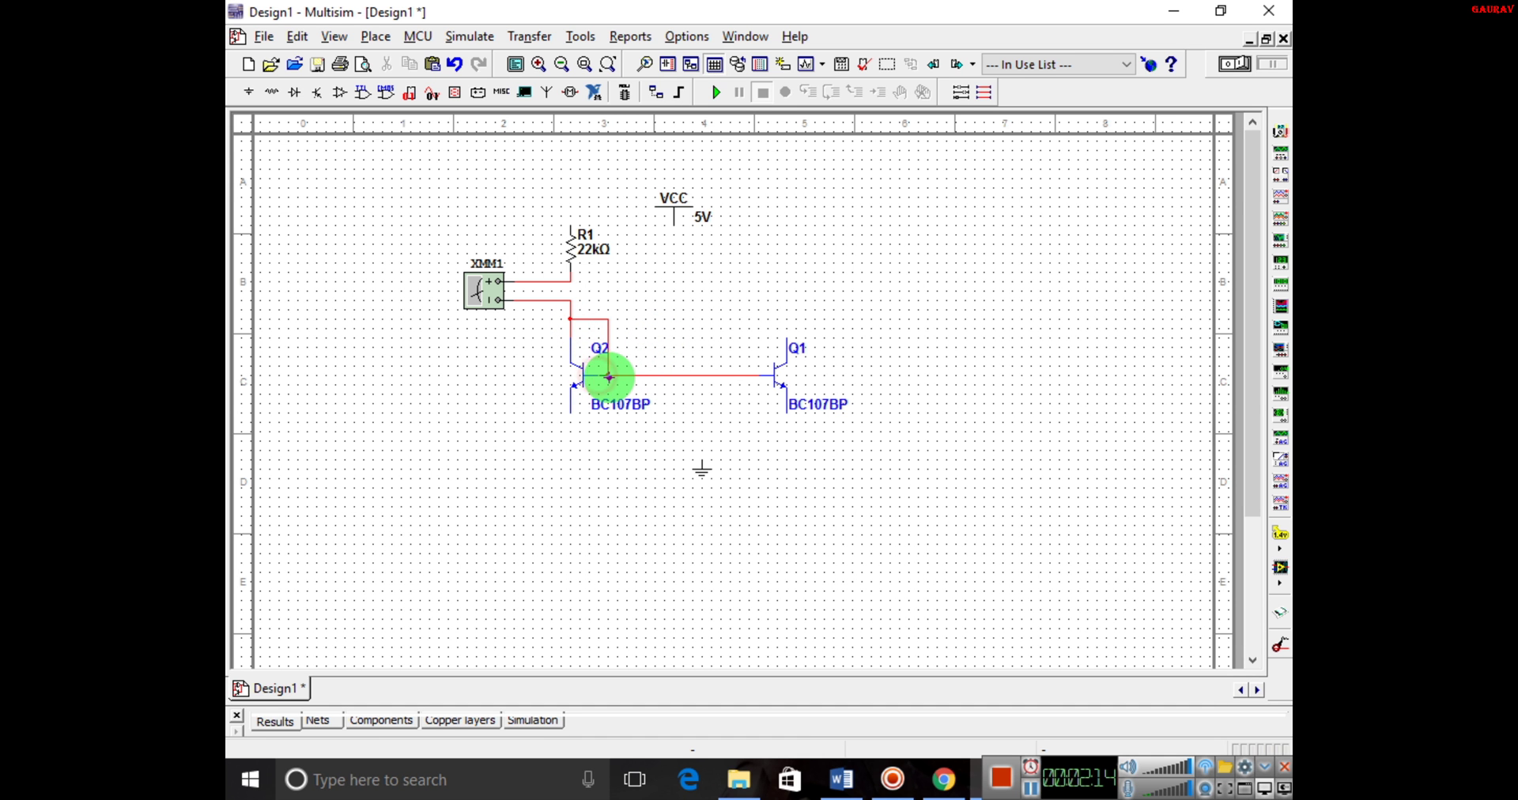
{"action": "left_click", "coordinate": [609, 377]}
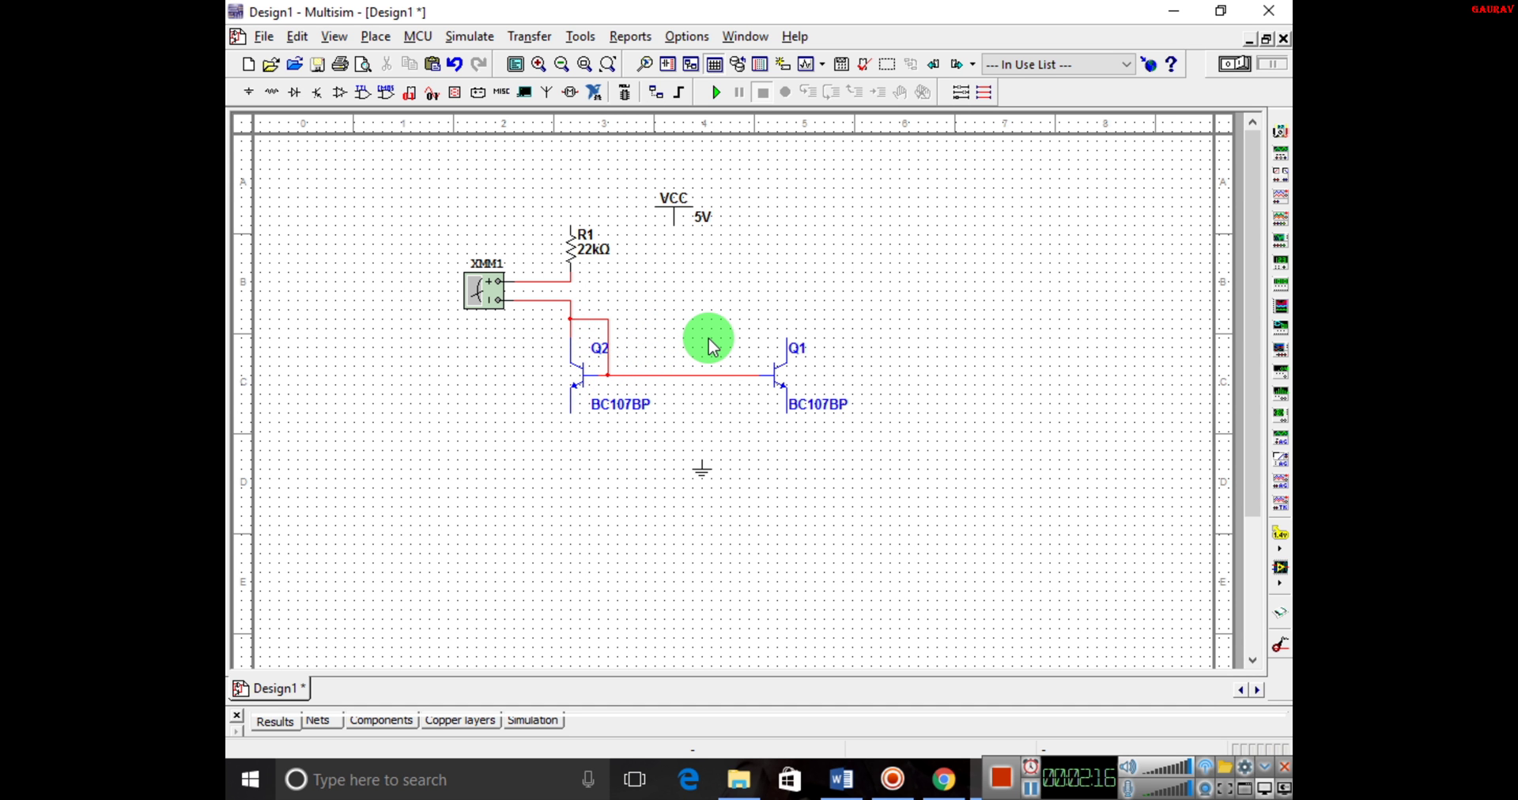
- Move the 5V VCC above R1 and wire R1's top pin to it
{"action": "left_click", "coordinate": [673, 207]}
{"action": "left_click_drag", "start_coordinate": [661, 180], "coordinate": [623, 153]}
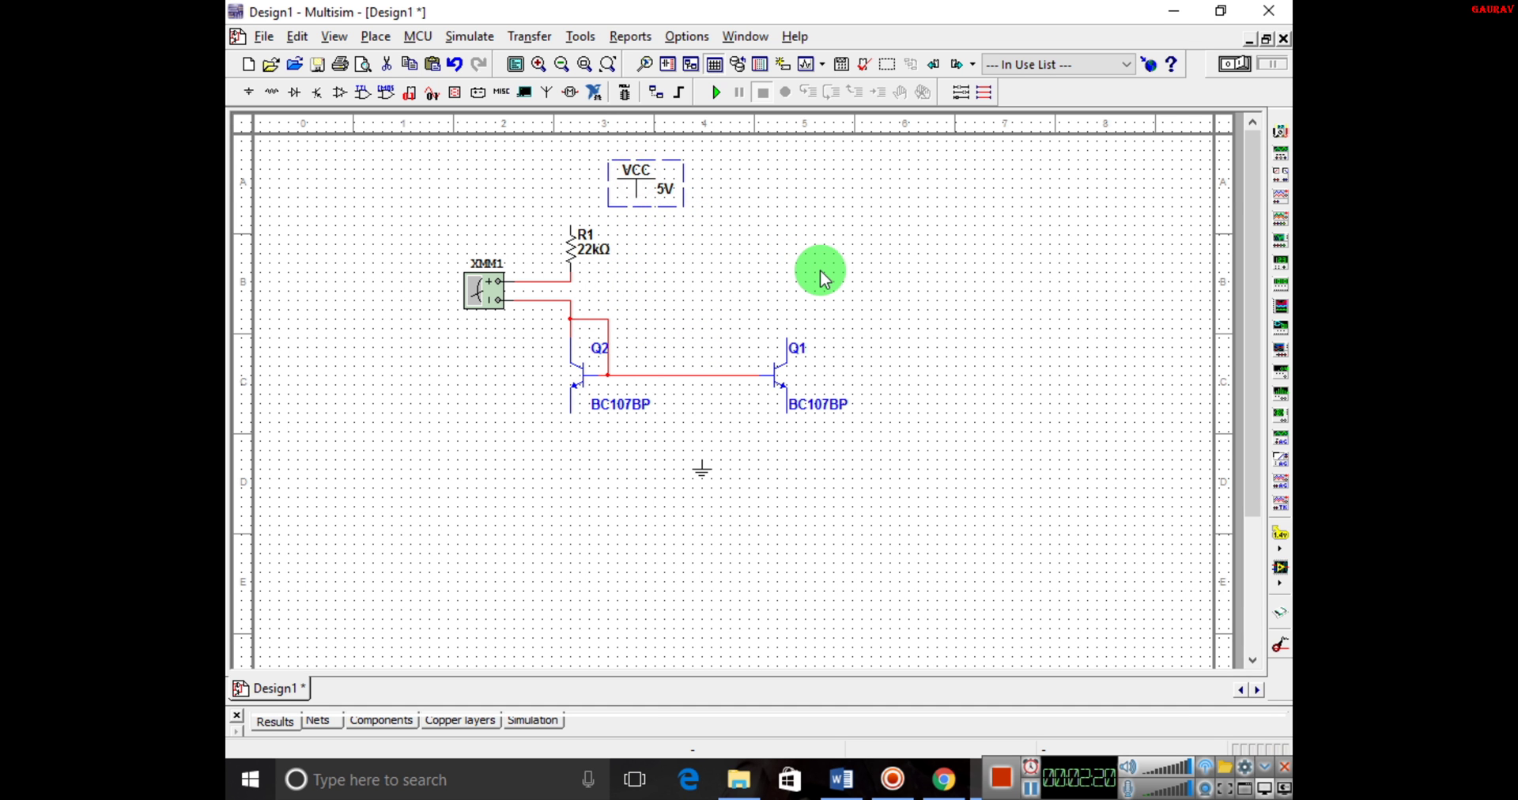
{"action": "left_click", "coordinate": [570, 226]}
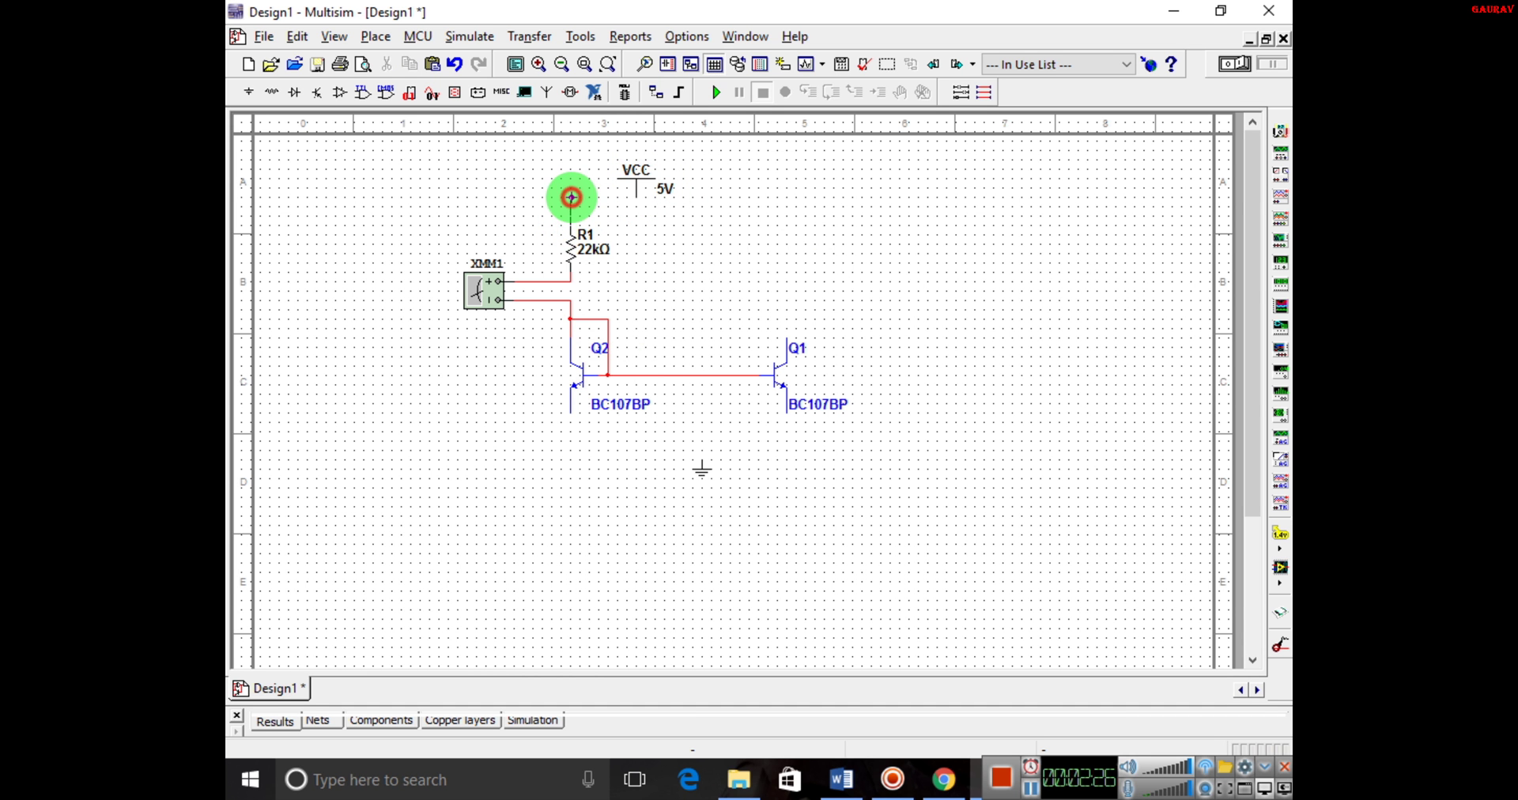
{"action": "left_click", "coordinate": [636, 197]}
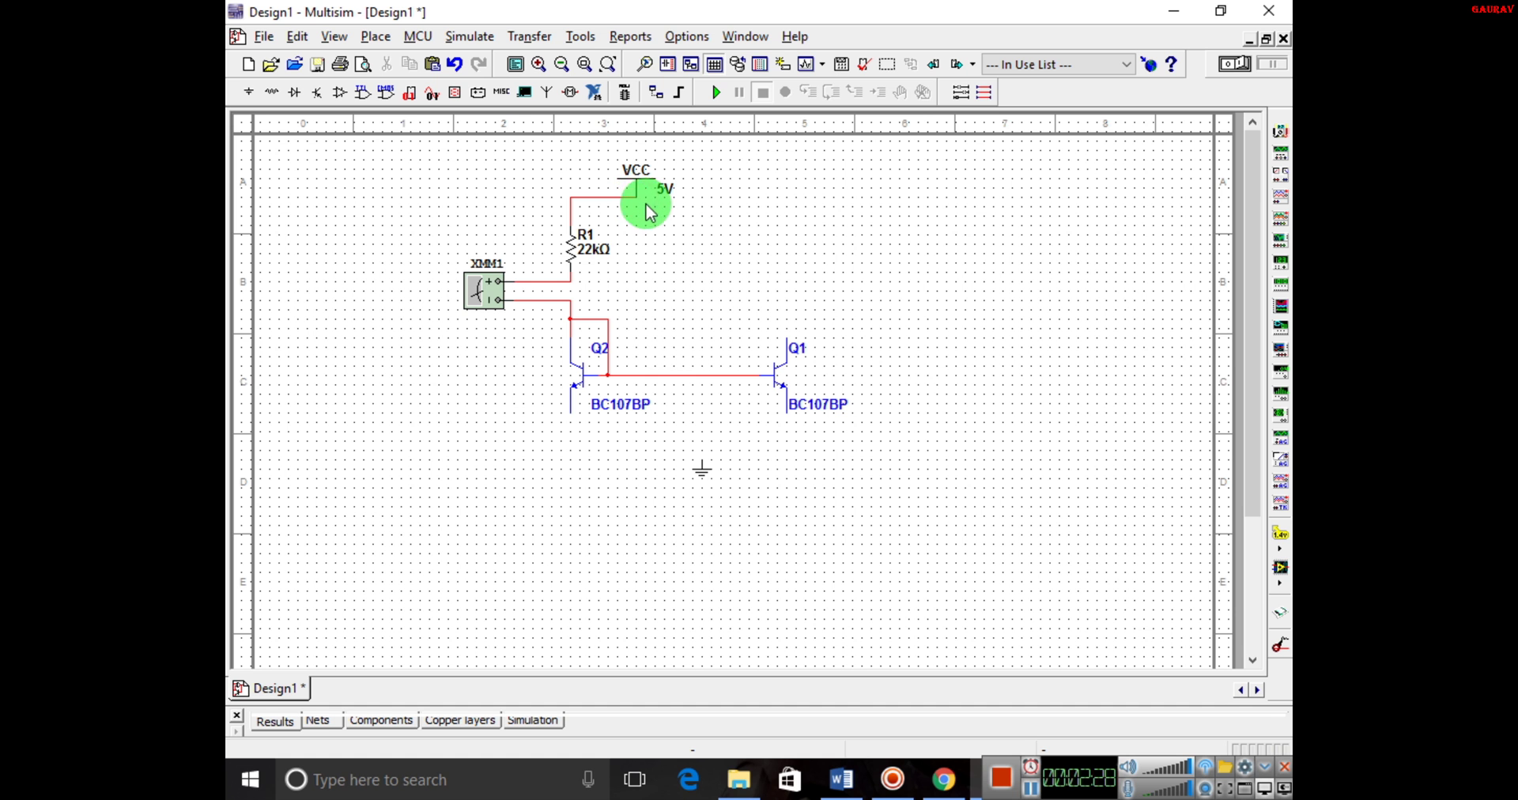
{"action": "left_click", "coordinate": [490, 294]}
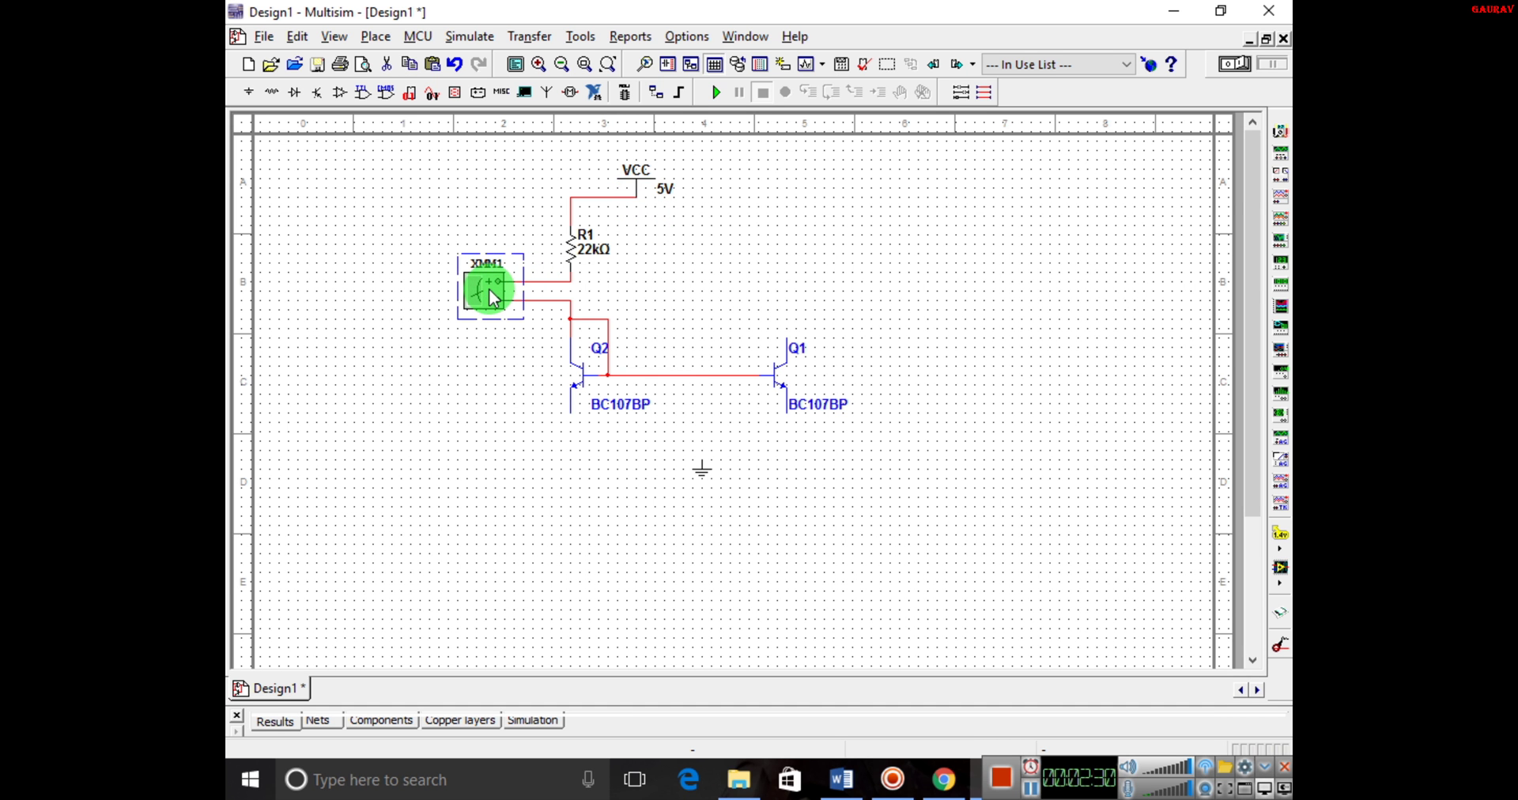
{"action": "left_click", "coordinate": [762, 263]}
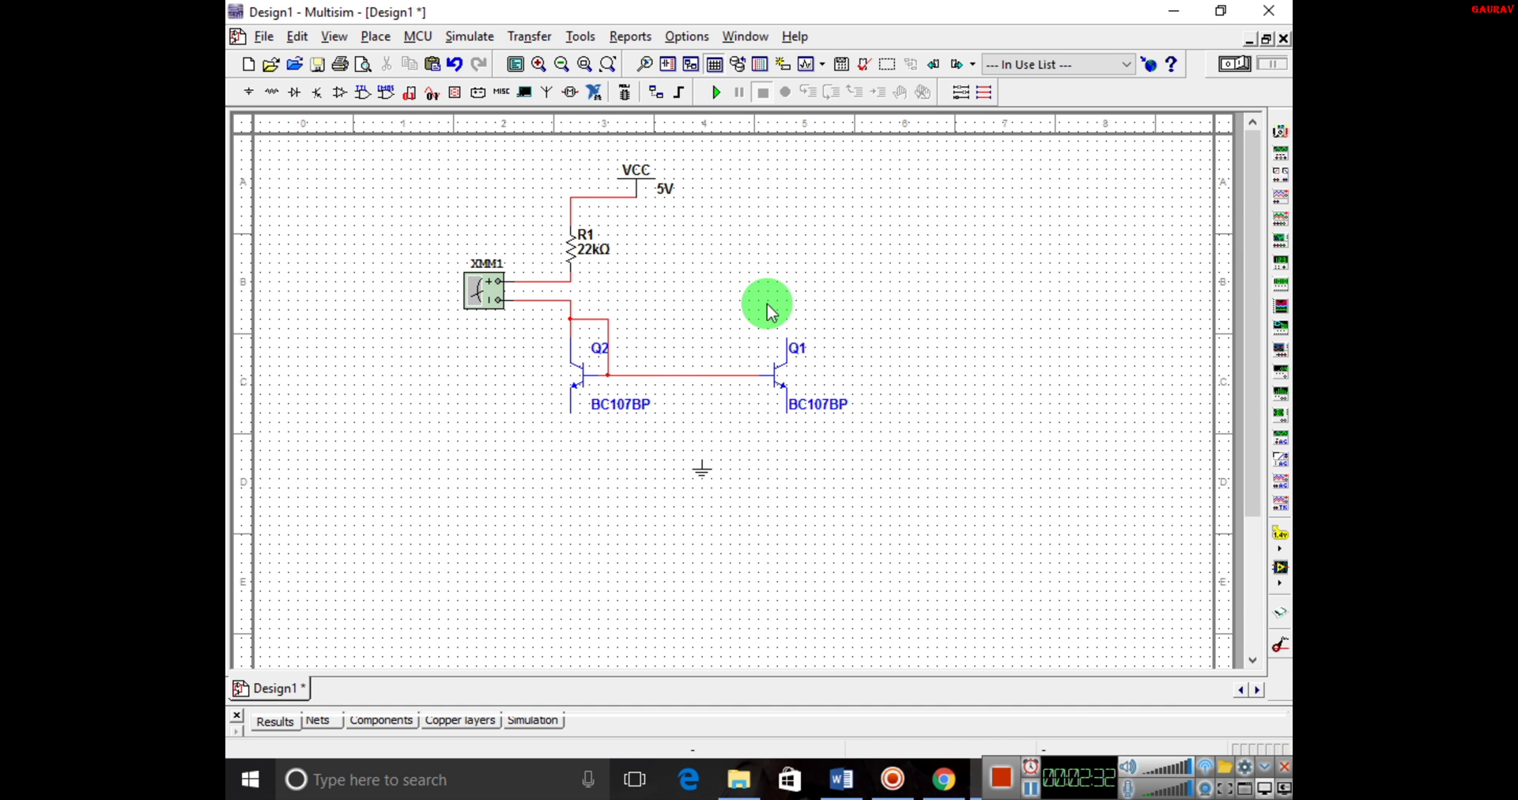
- Paste multimeter XMM2 above Q1, wiring + to VCC and − to Q1's collector
{"action": "key", "text": "ctrl+v"}
{"action": "left_click", "coordinate": [767, 299]}
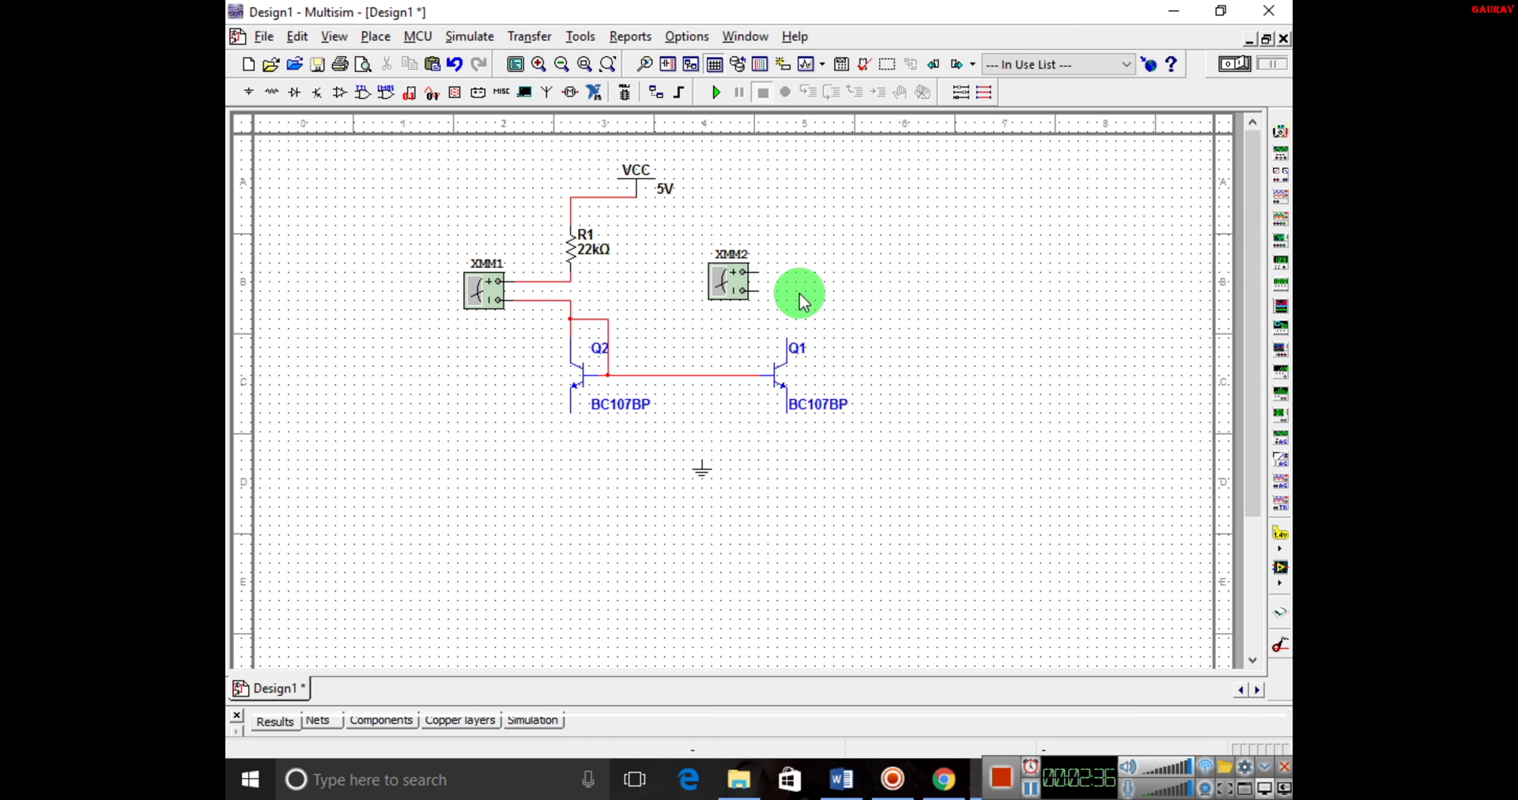
{"action": "left_click", "coordinate": [759, 272]}
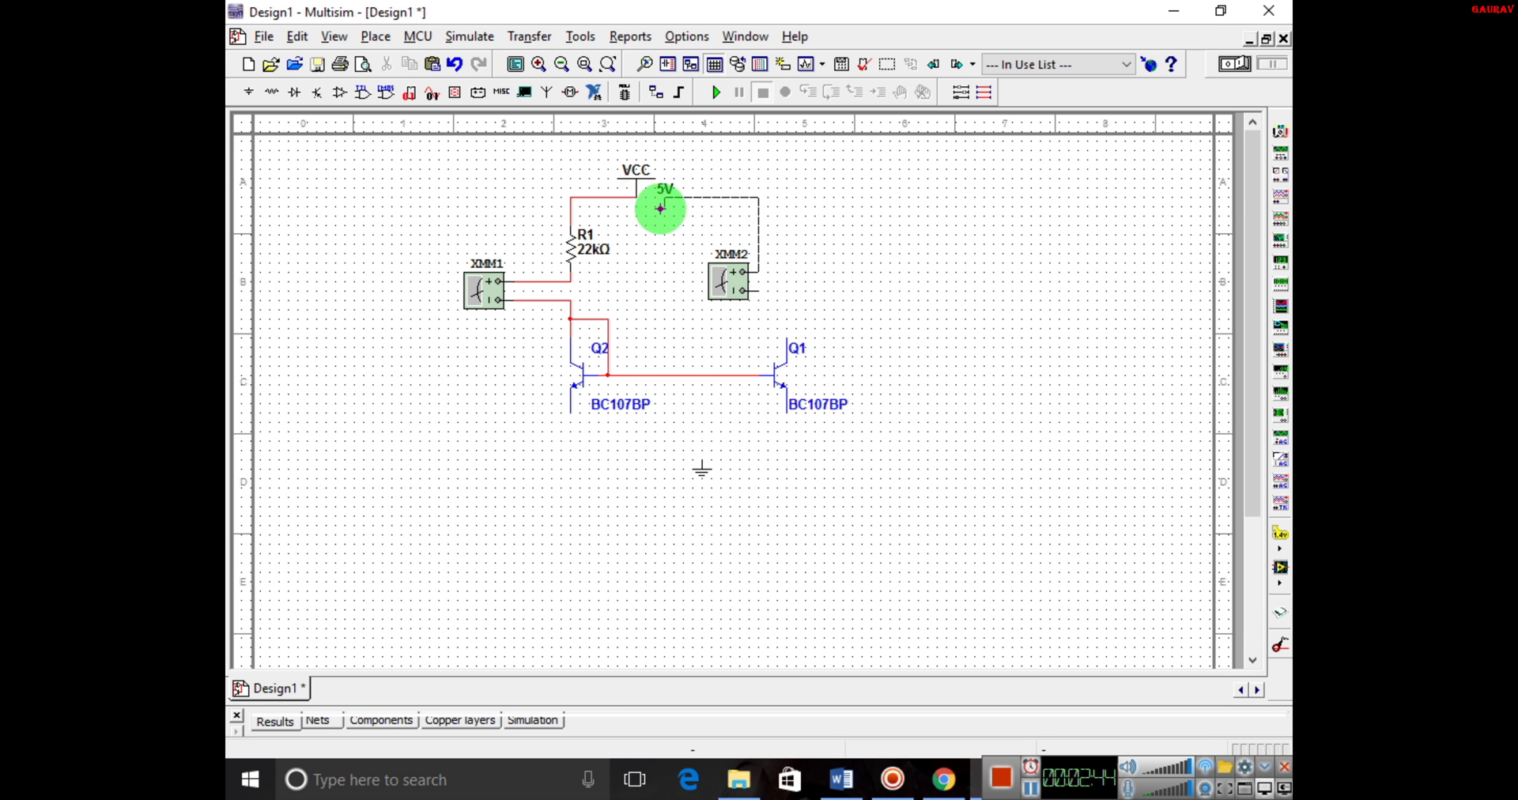
{"action": "left_click", "coordinate": [635, 196]}
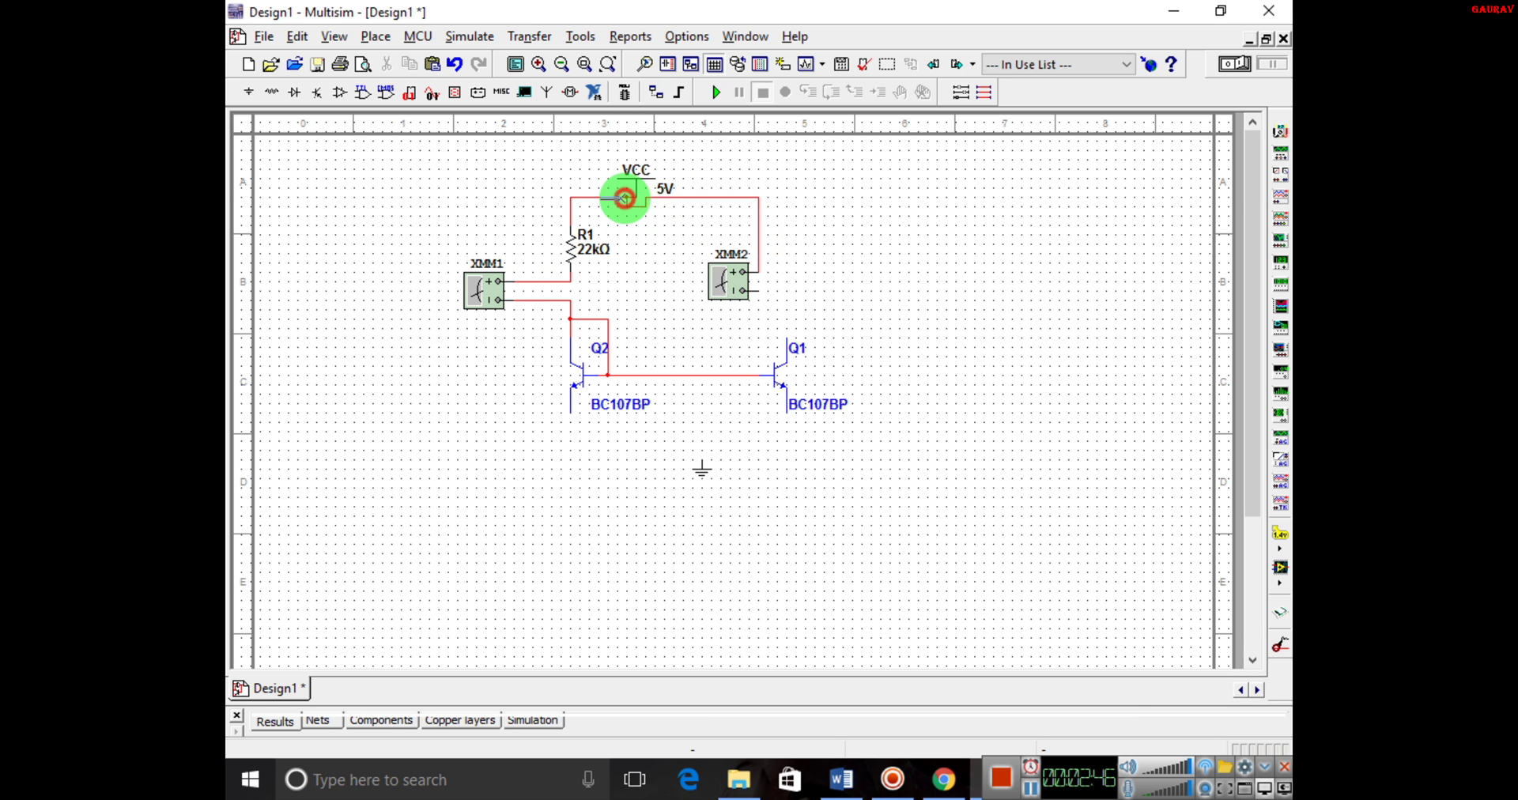
{"action": "left_click", "coordinate": [751, 290]}
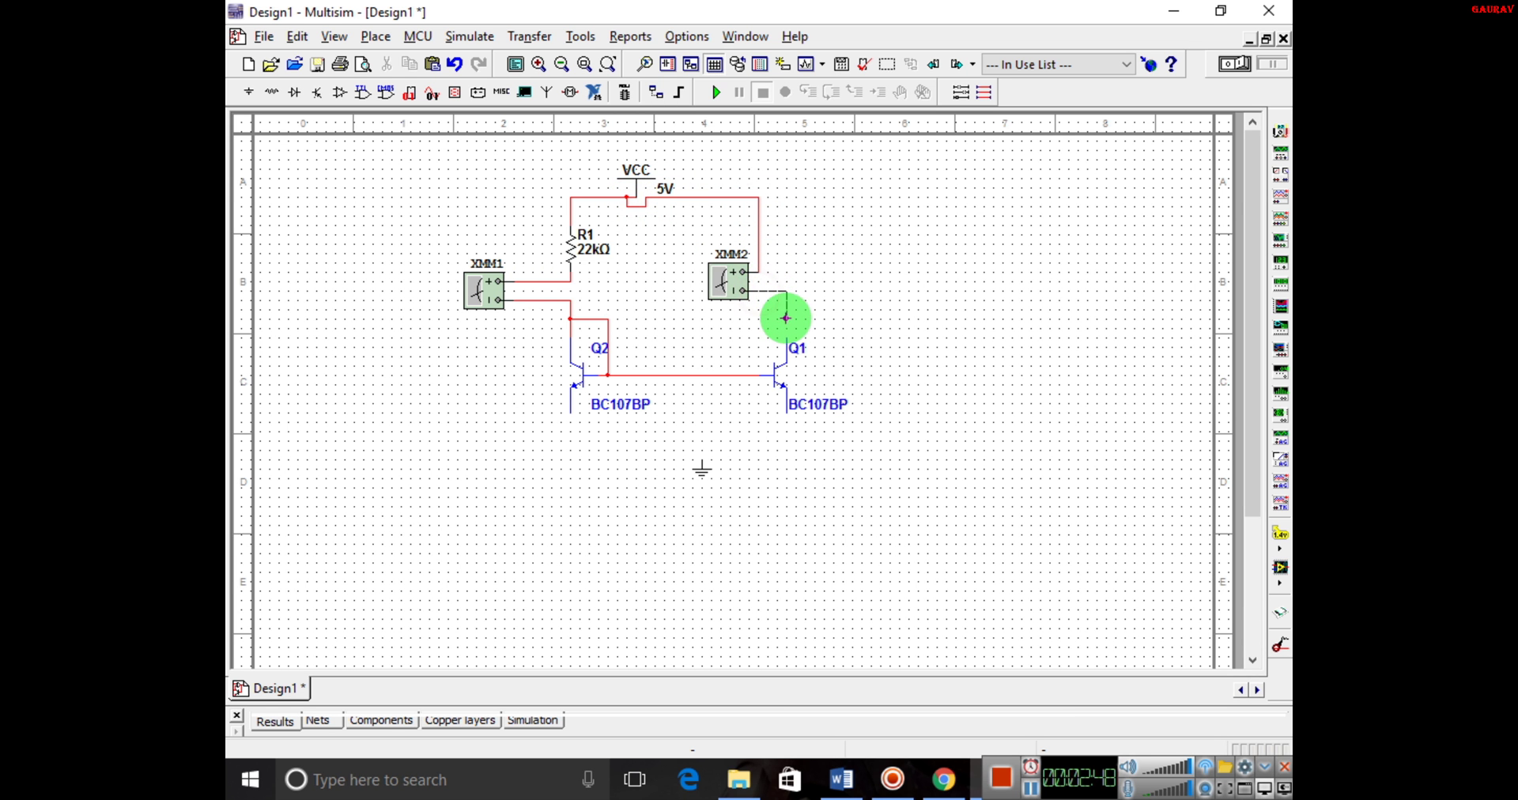
{"action": "left_click", "coordinate": [787, 338]}
- Wire the transistor emitters to the ground symbol
{"action": "left_click", "coordinate": [570, 412]}
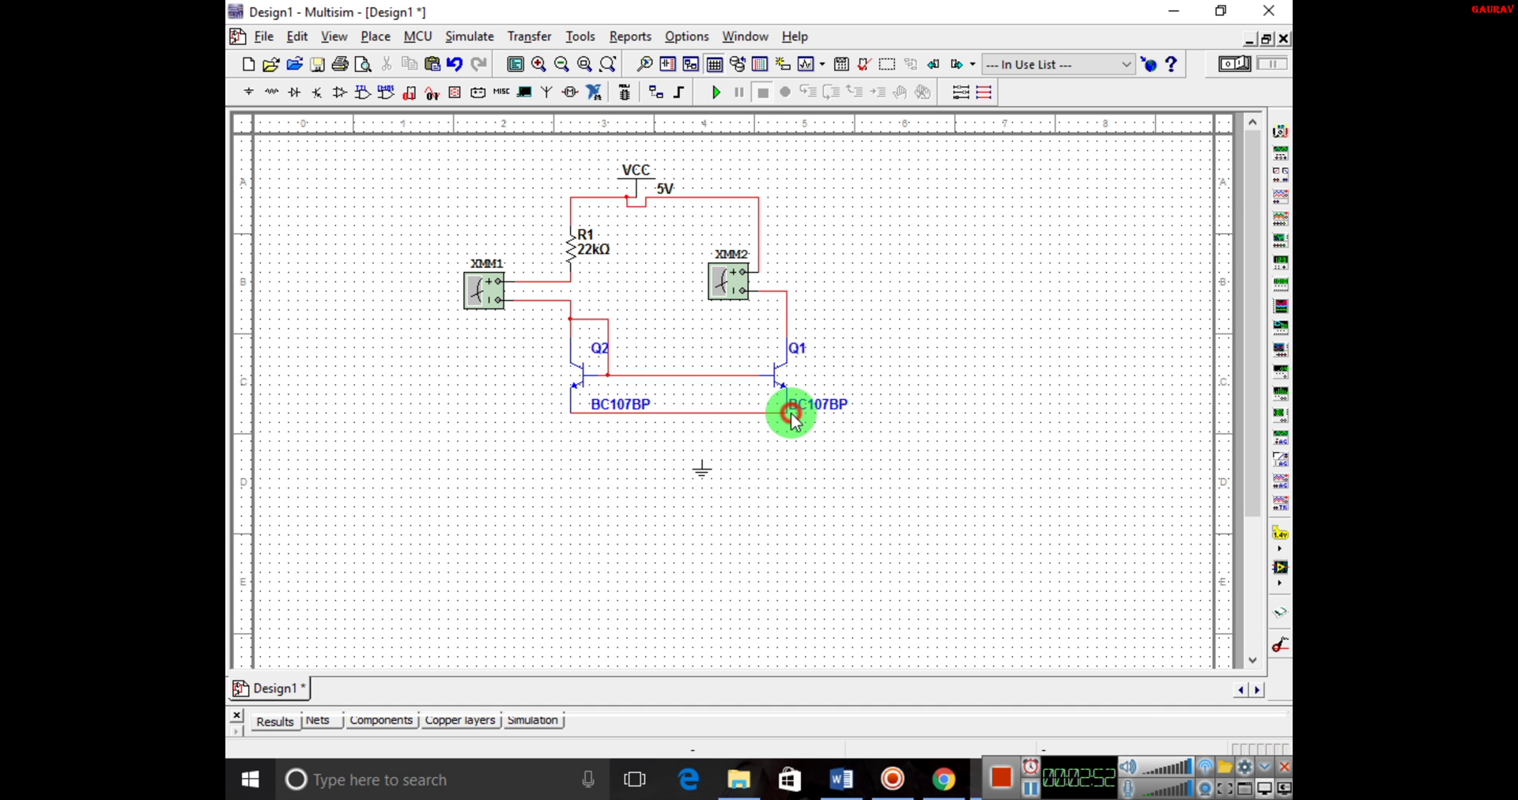
{"action": "left_click", "coordinate": [695, 465]}
{"action": "left_click", "coordinate": [670, 418]}
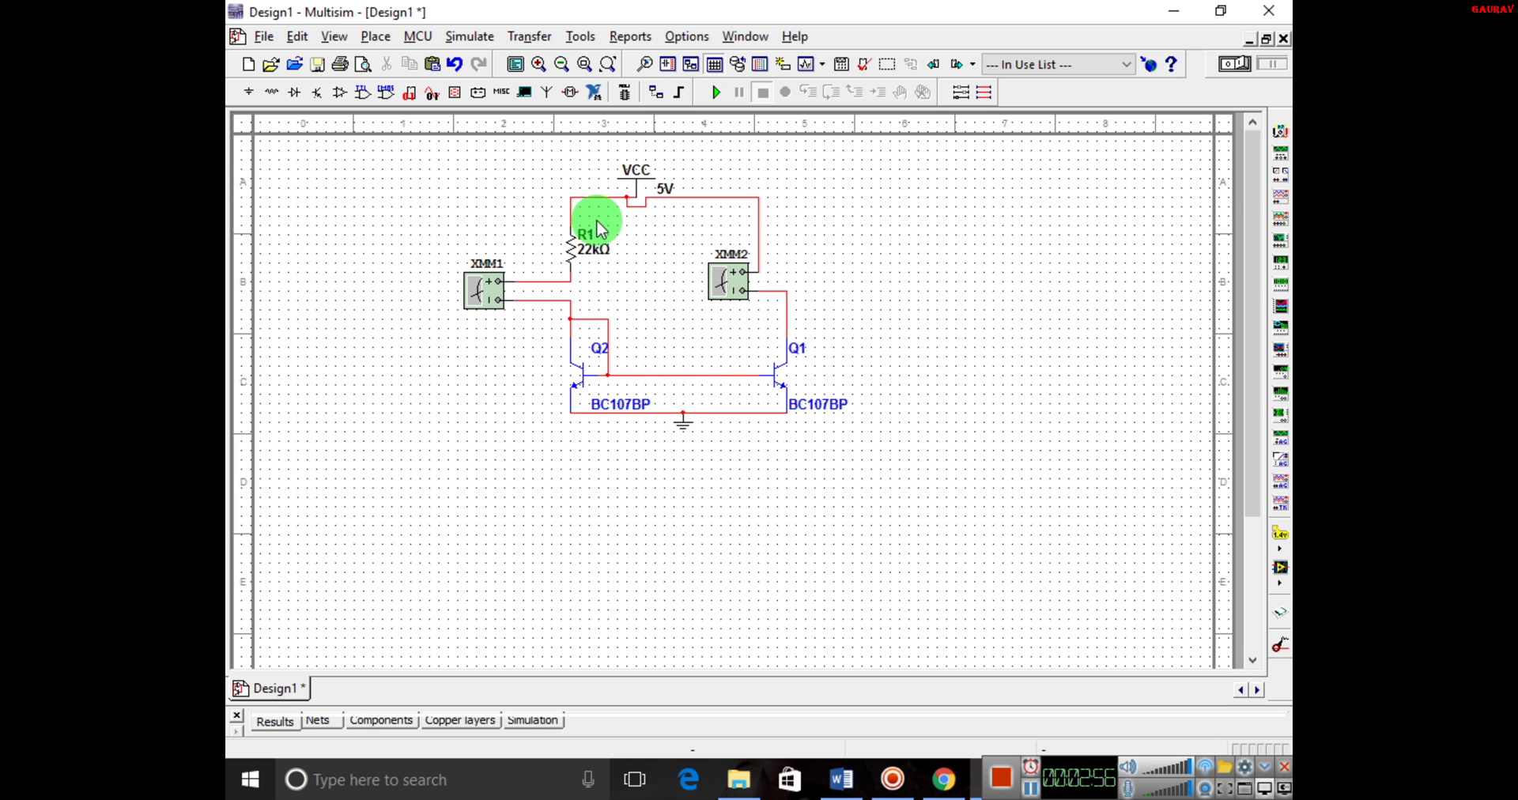
- Delete the wire running from VCC to XMM2
{"action": "left_click", "coordinate": [1032, 788]}
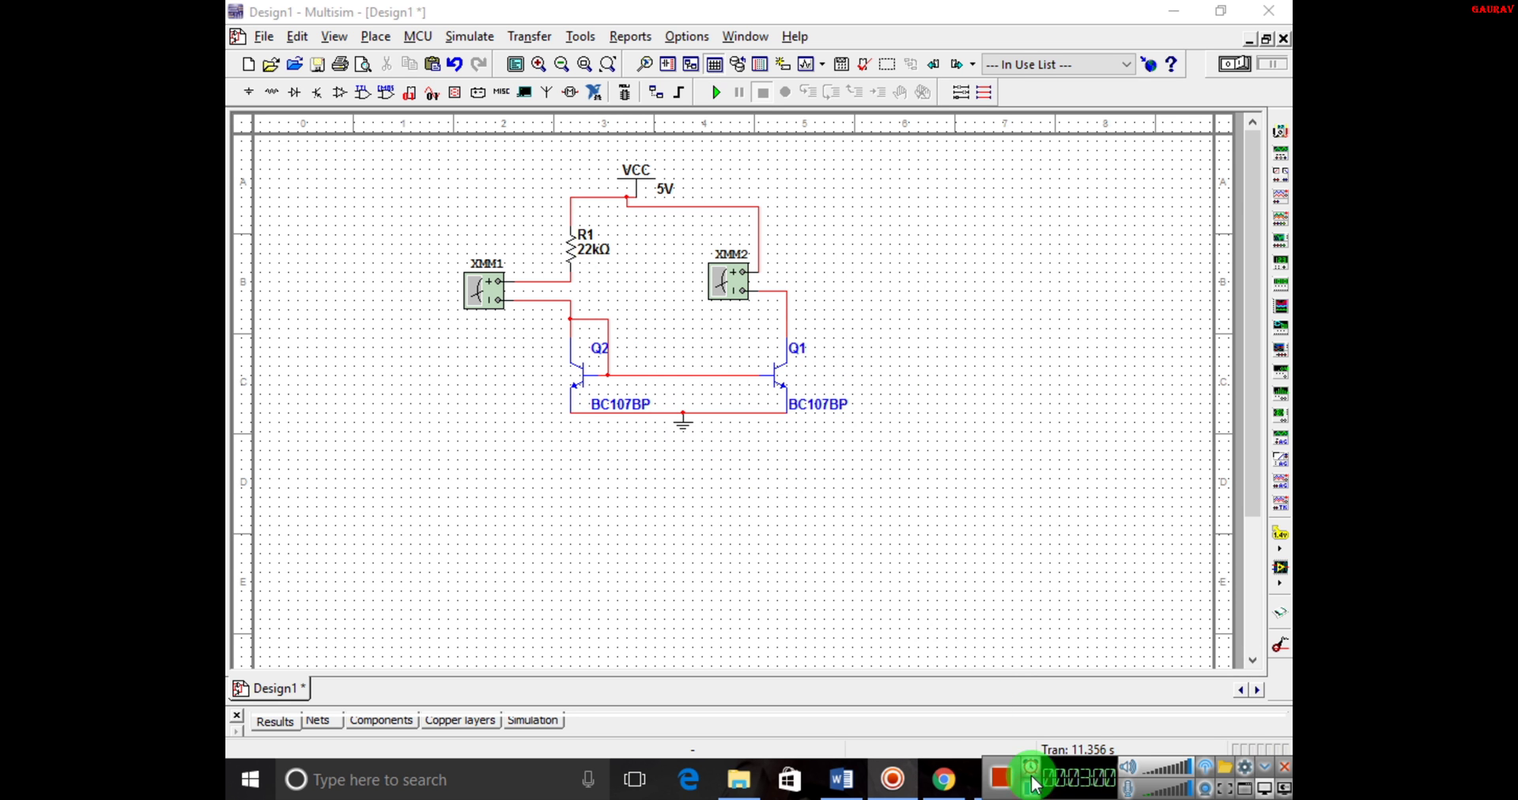
{"action": "left_click", "coordinate": [747, 208]}
{"action": "key", "text": "Delete"}
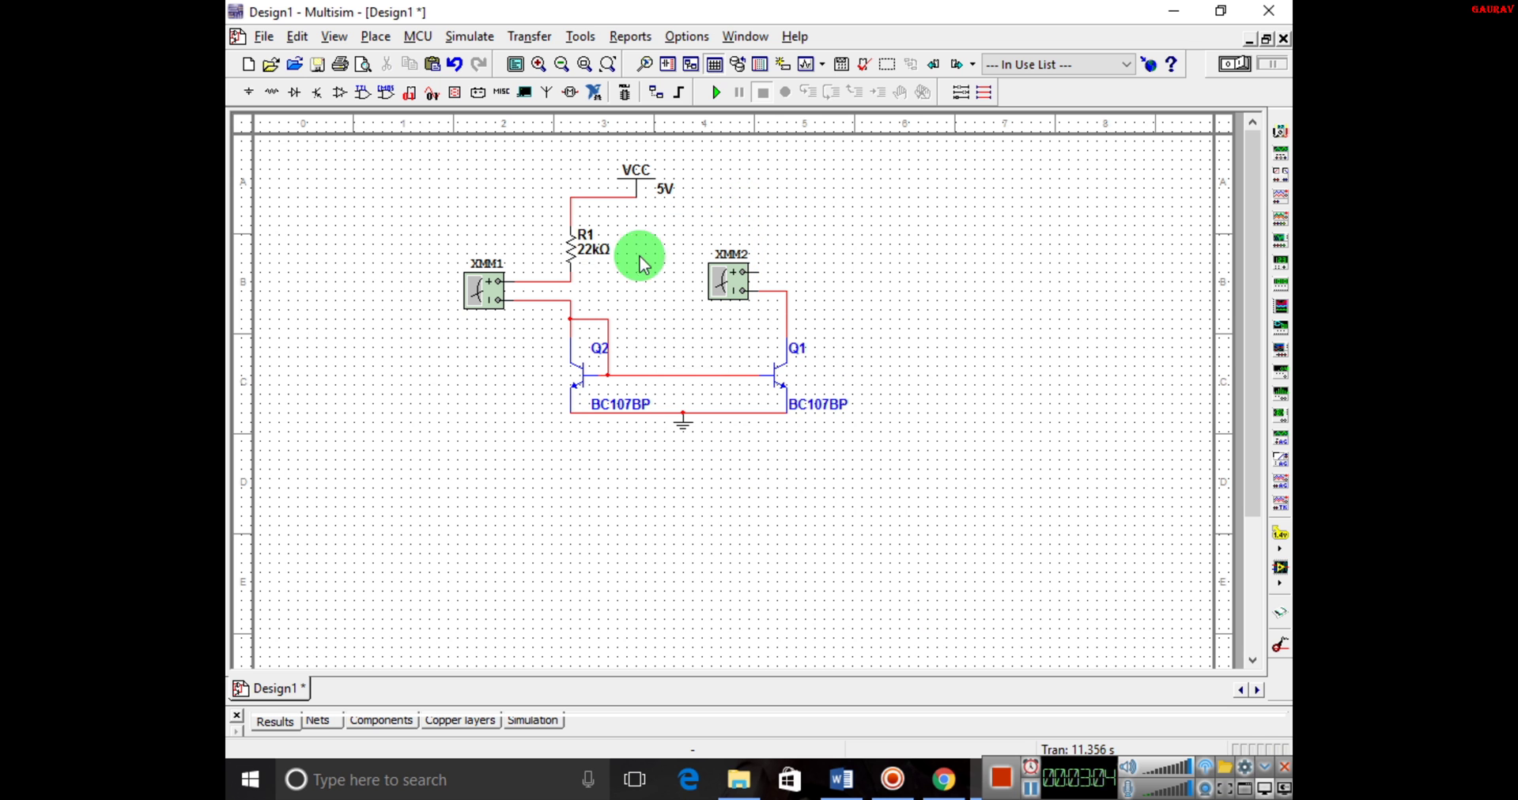
- Paste a copy of R1 as R2 above XMM2 and wire its top pin to VCC
{"action": "left_click", "coordinate": [572, 250]}
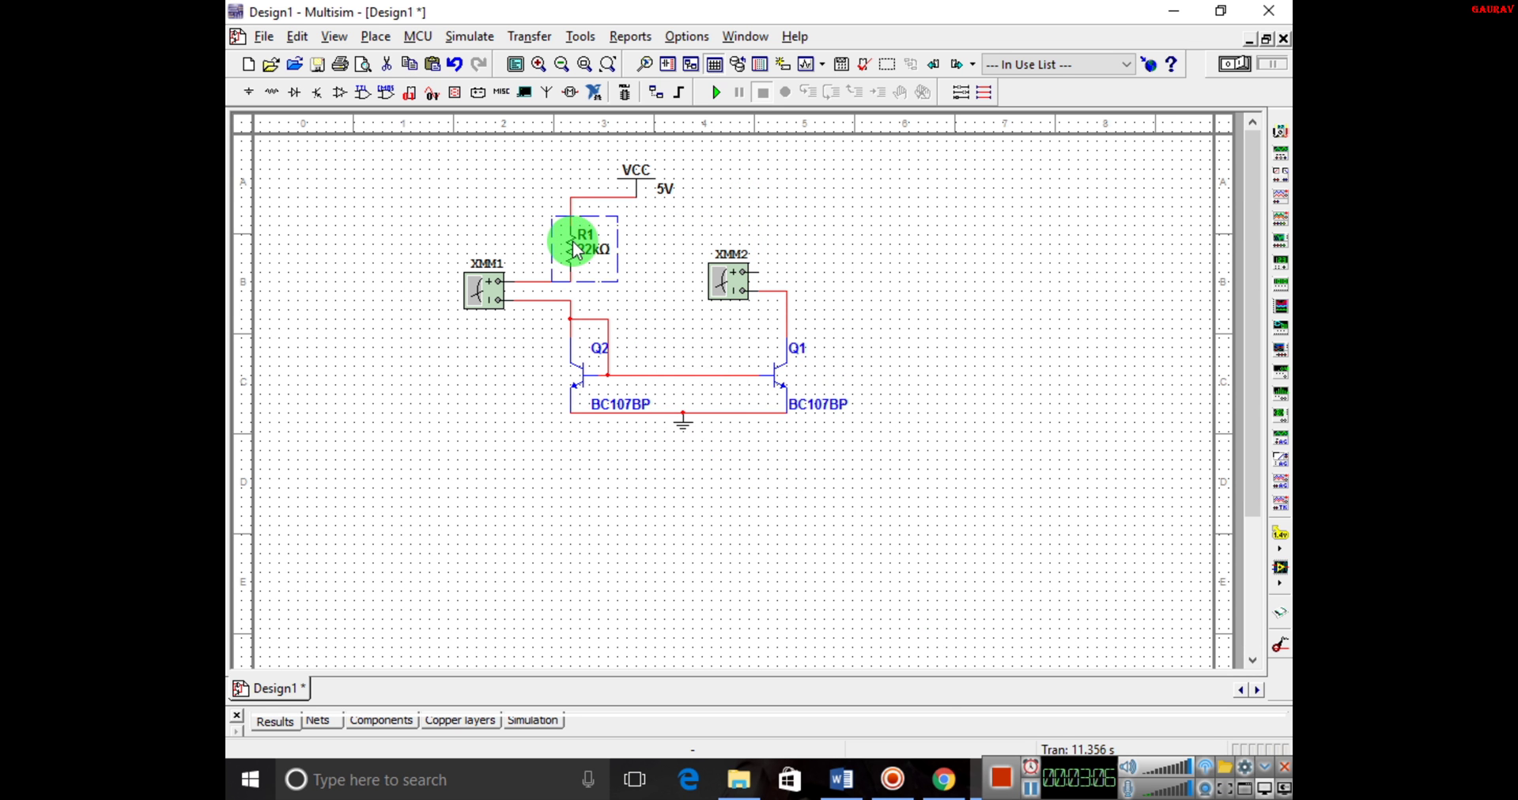
{"action": "left_click", "coordinate": [765, 227]}
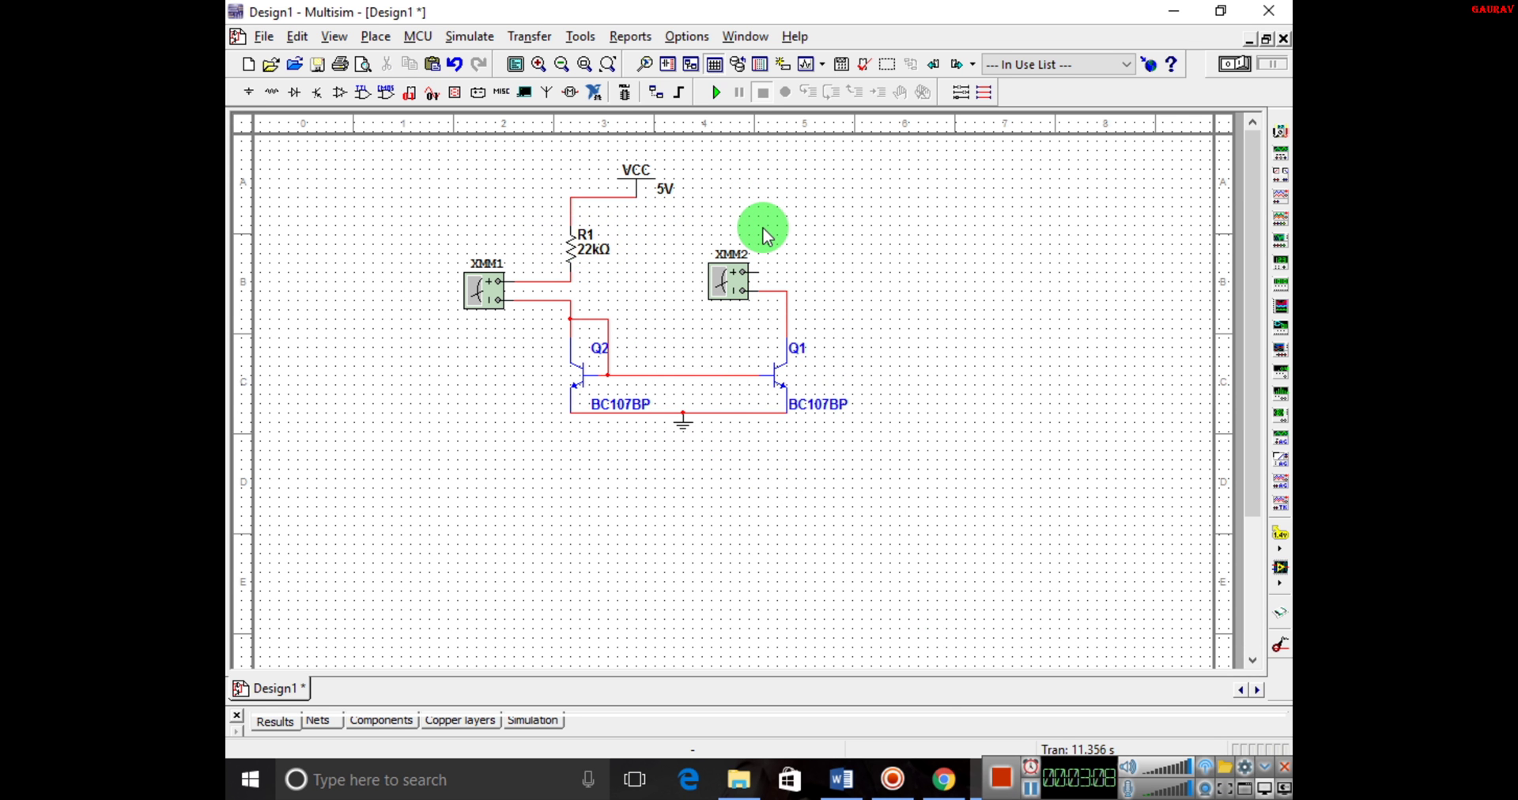
{"action": "key", "text": "ctrl+v"}
{"action": "left_click", "coordinate": [765, 261]}
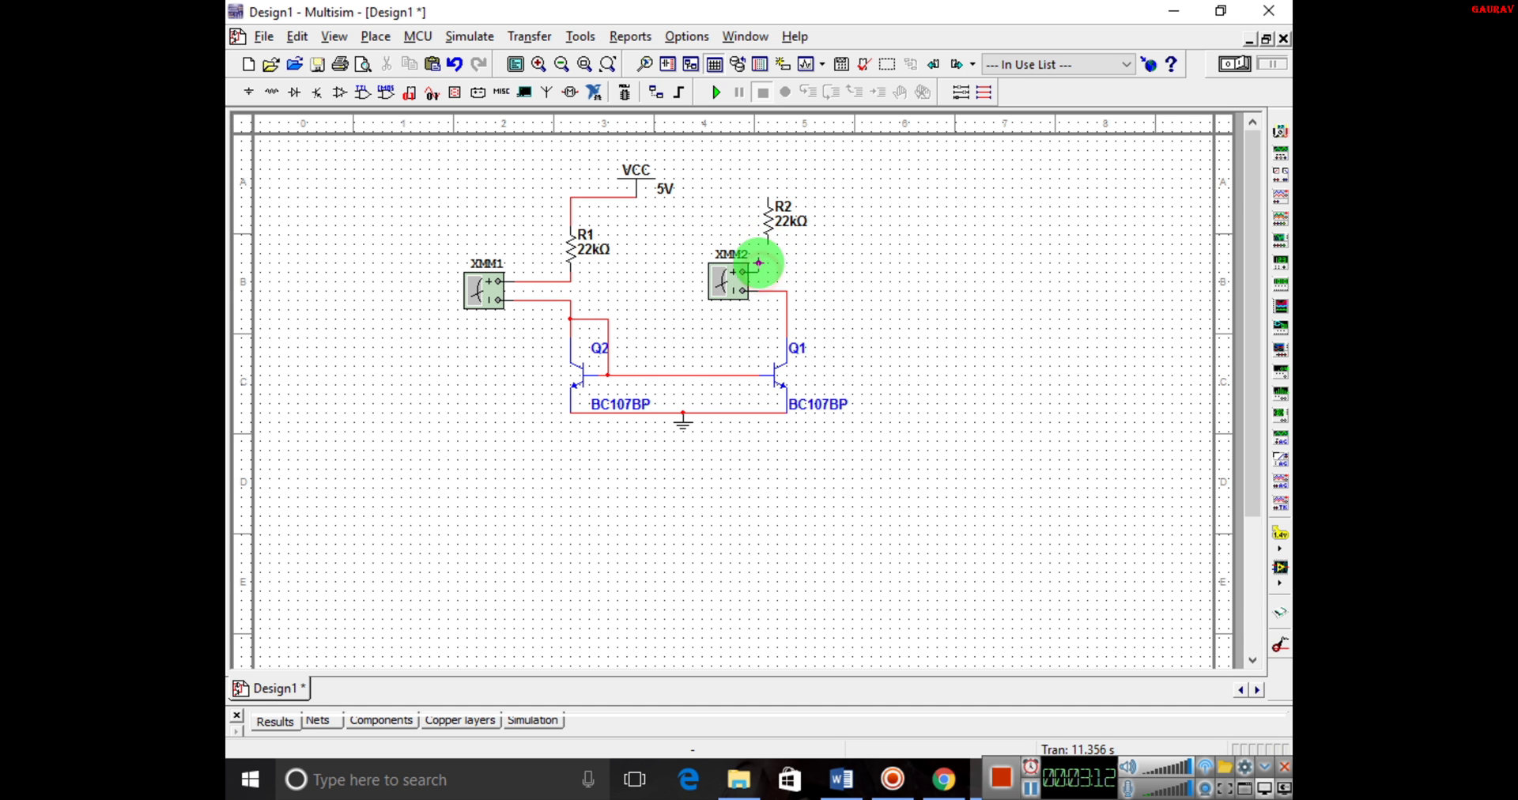
{"action": "left_click", "coordinate": [768, 197]}
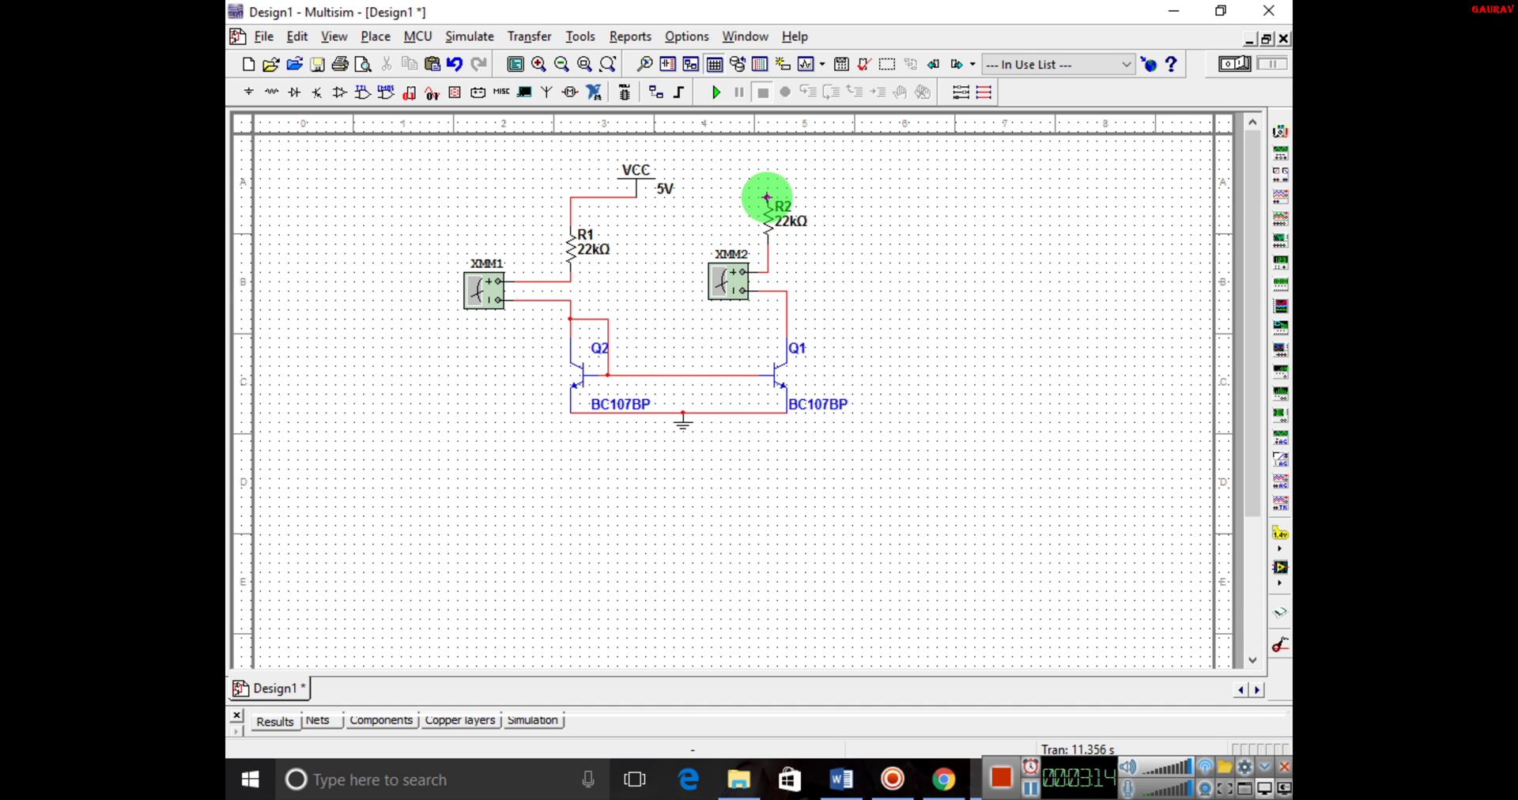
{"action": "left_click", "coordinate": [627, 201]}
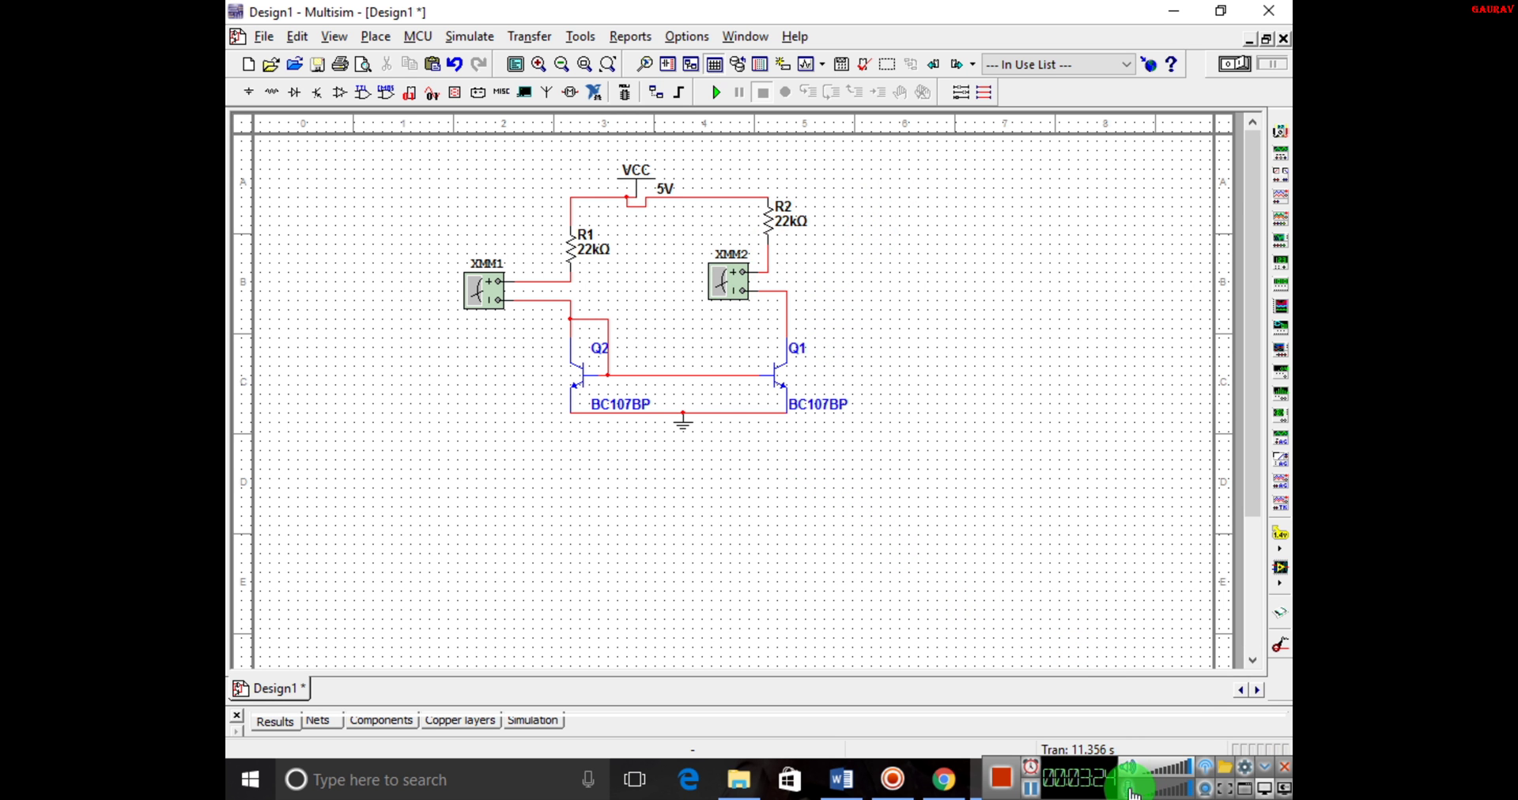
- Run the simulation and read Io = 198.619 uA on XMM2 and Iref = 200.284 uA on XMM1
{"action": "left_click", "coordinate": [1237, 66]}
{"action": "left_click", "coordinate": [721, 300]}
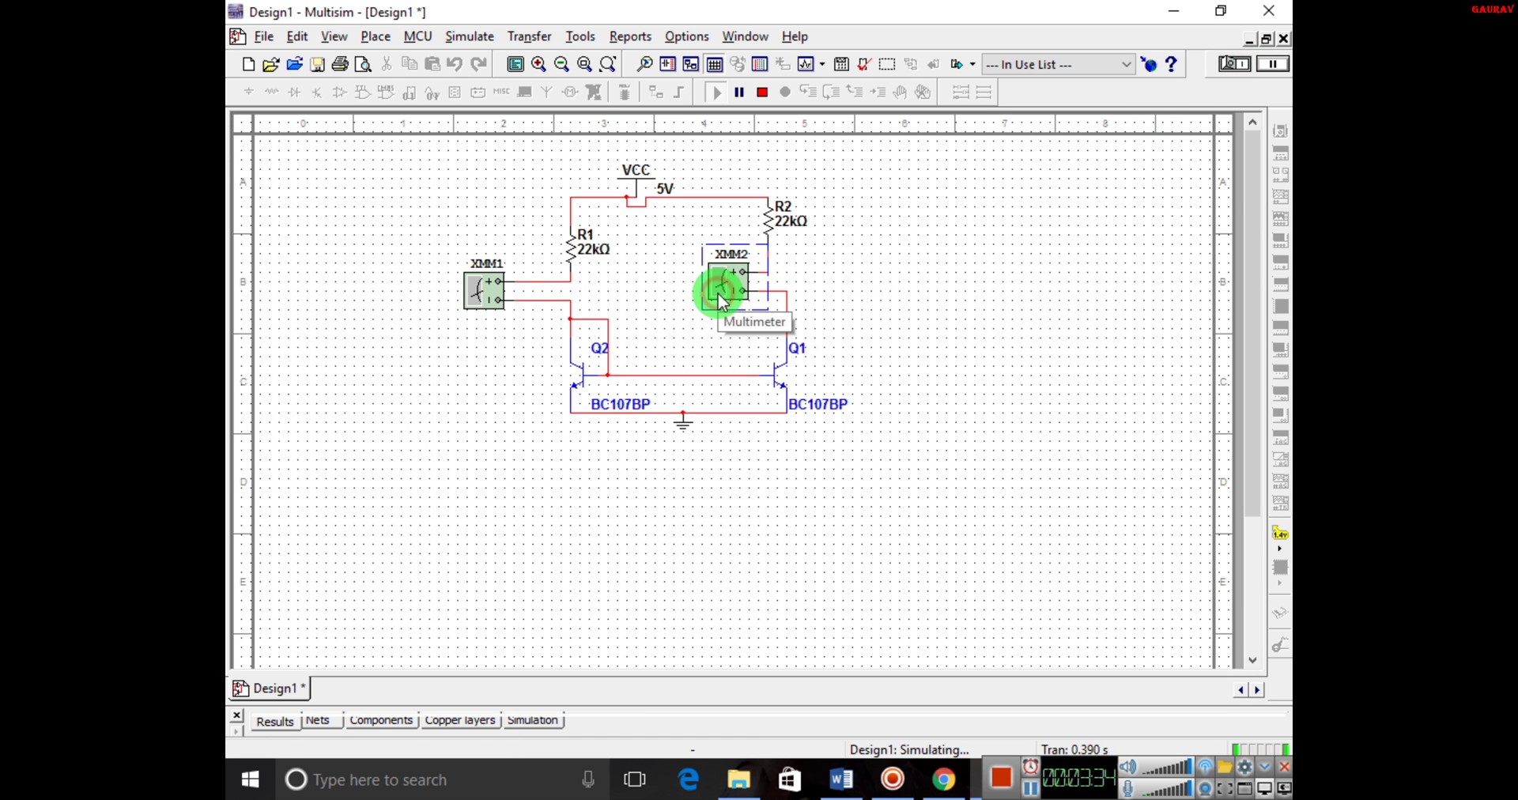
{"action": "double_click", "coordinate": [721, 299]}
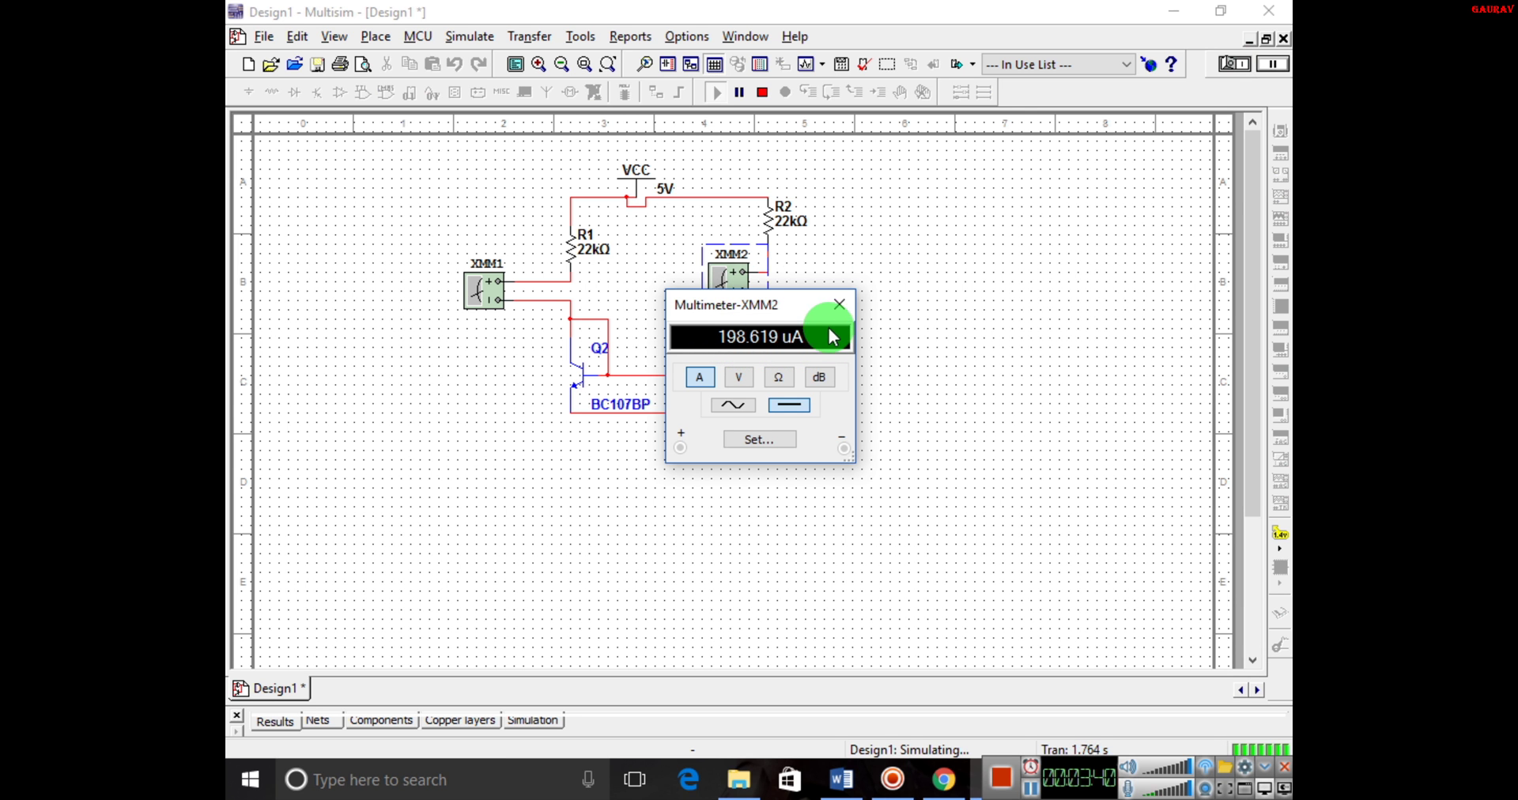
{"action": "double_click", "coordinate": [485, 296]}
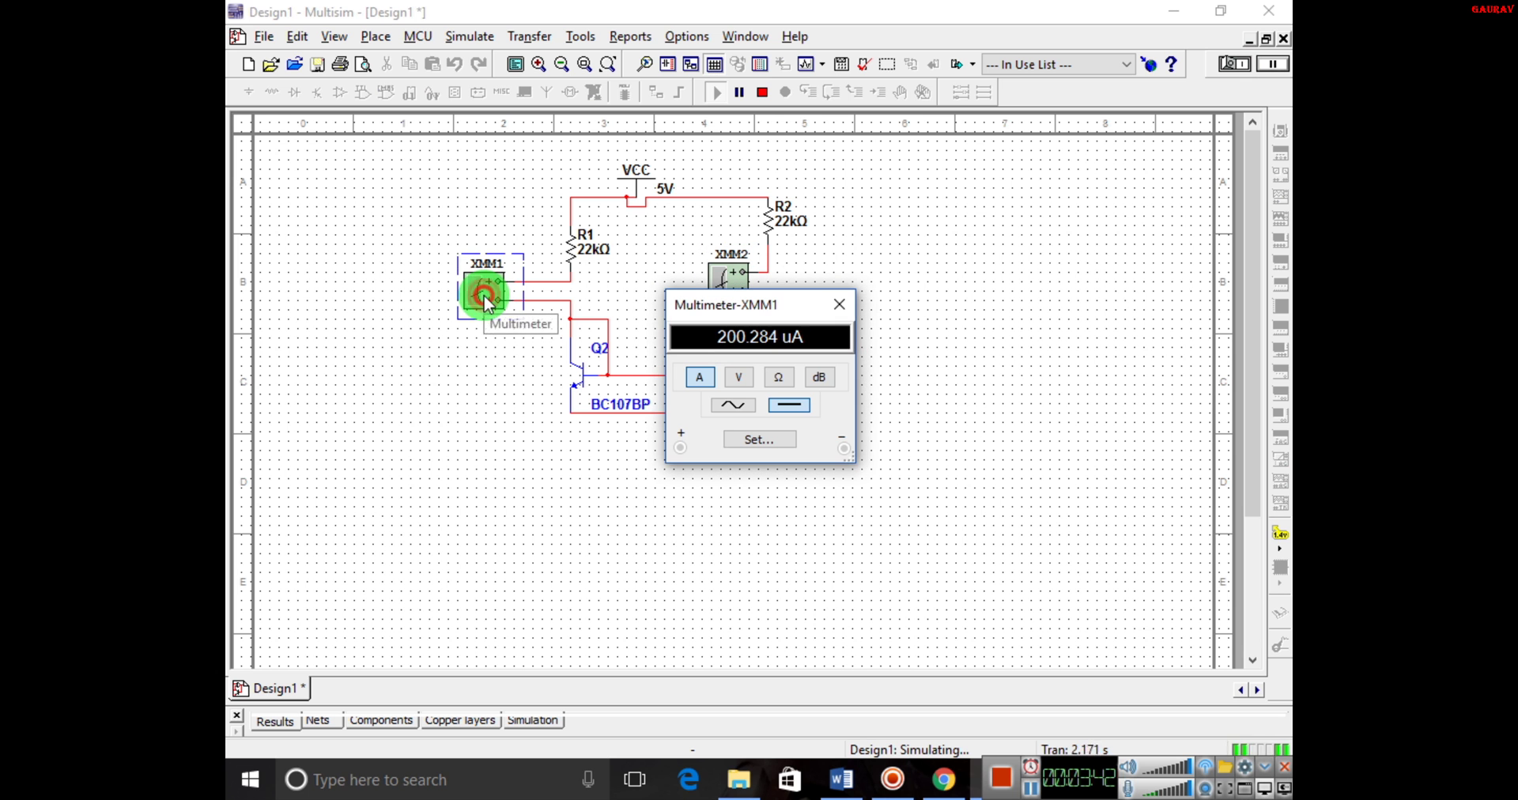
{"action": "left_click", "coordinate": [713, 344]}
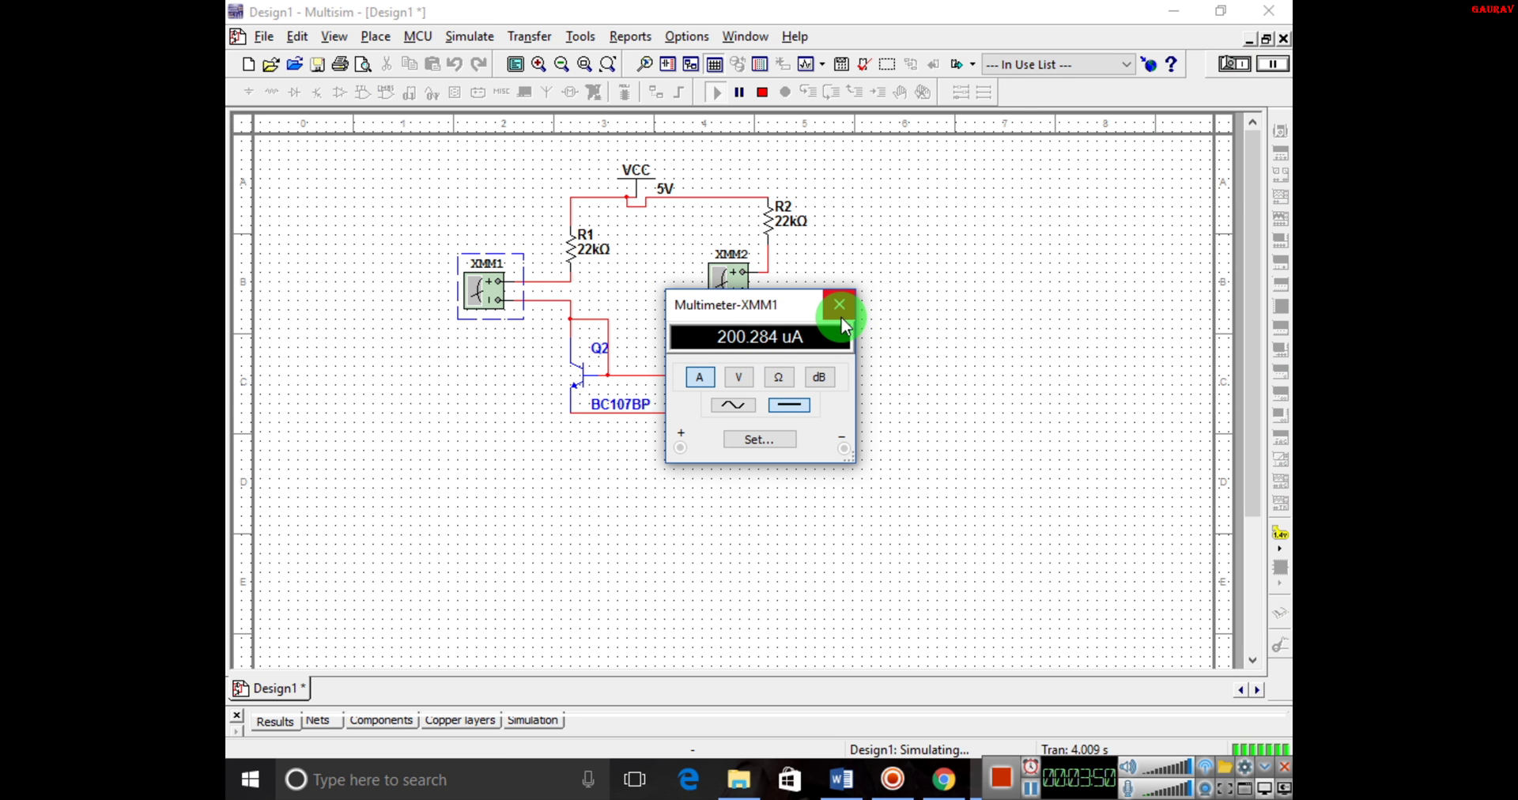
{"action": "left_click", "coordinate": [842, 319]}
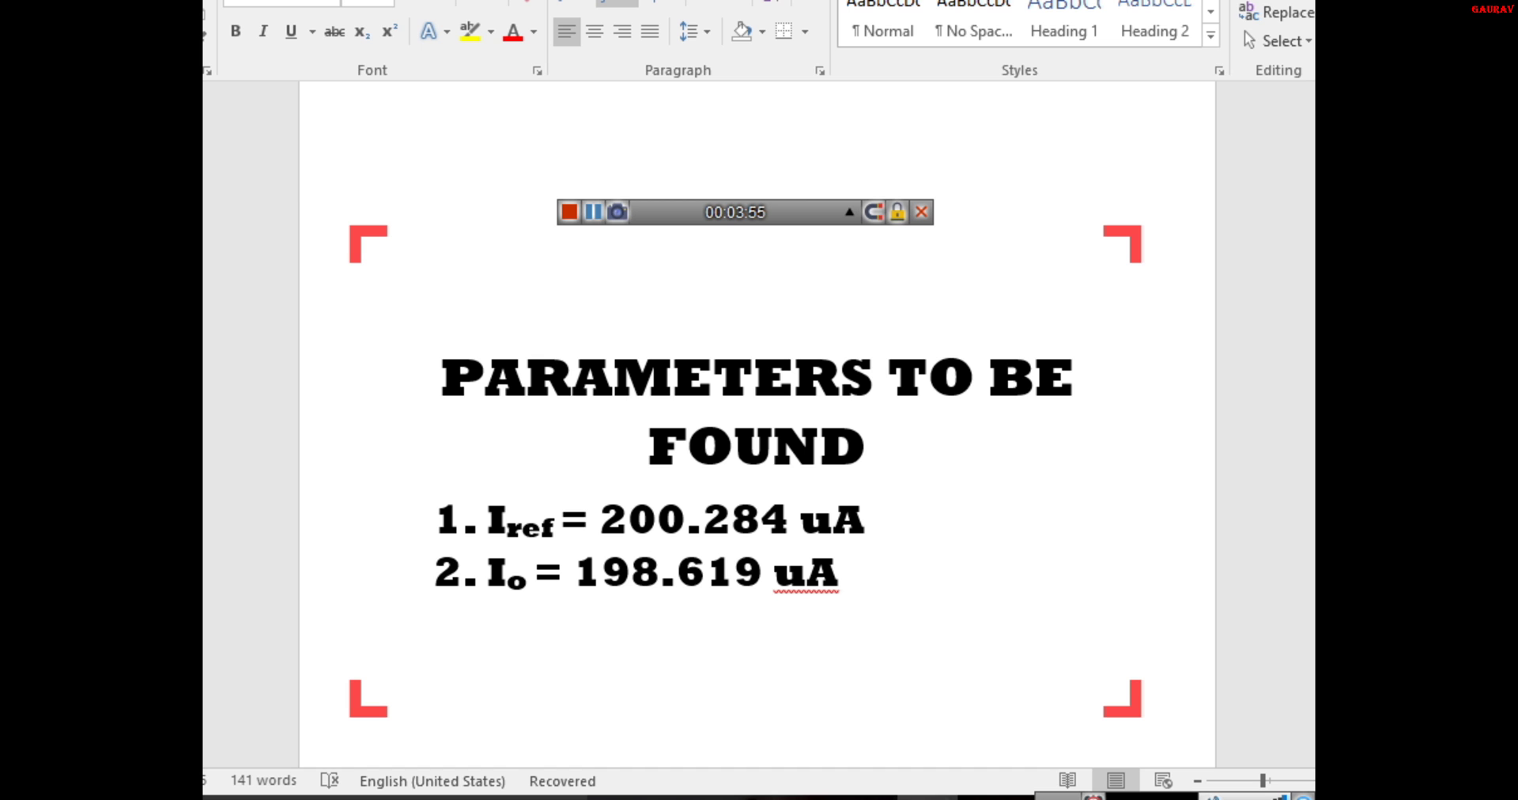